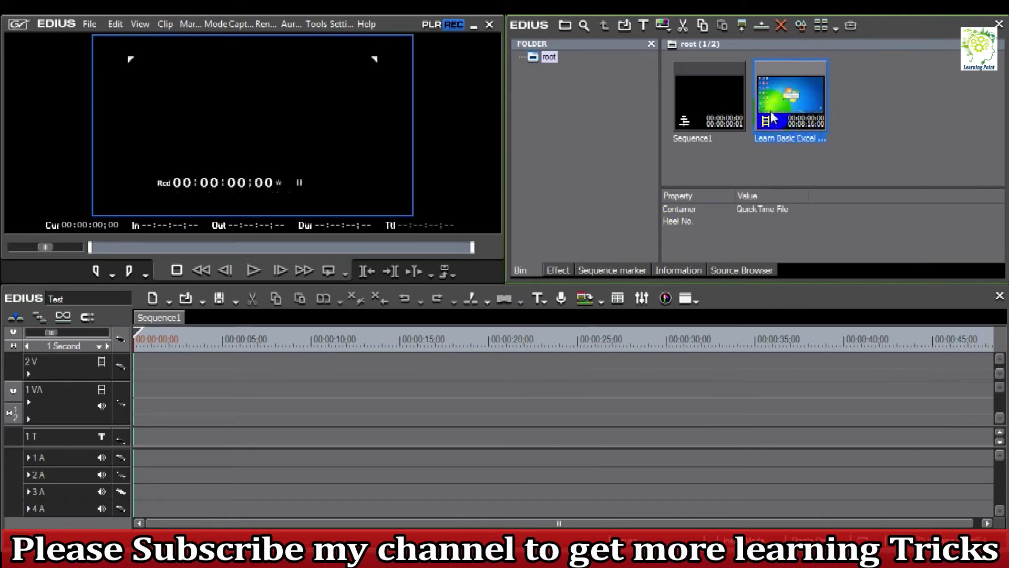
- Place the Learn Basic Excel clip at the start of the 1 VA track and play its first five seconds
left_click_drag(790, 97, 134, 394)
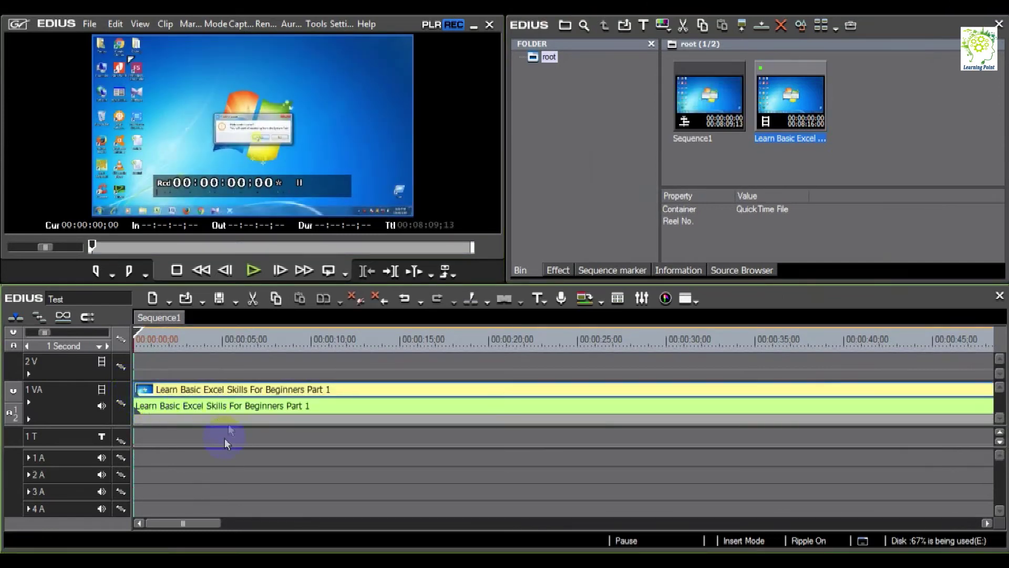
key("space")
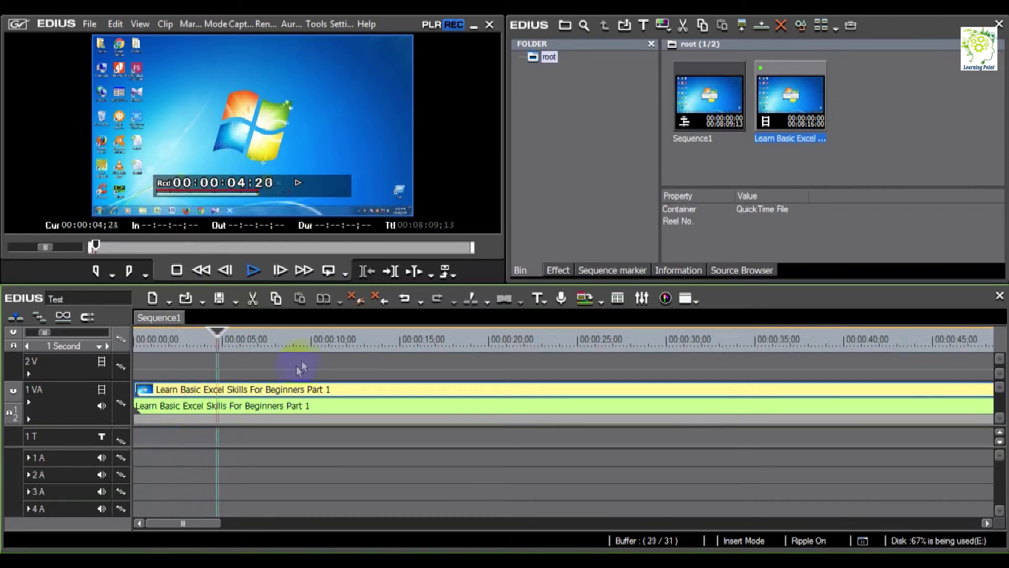
key("space")
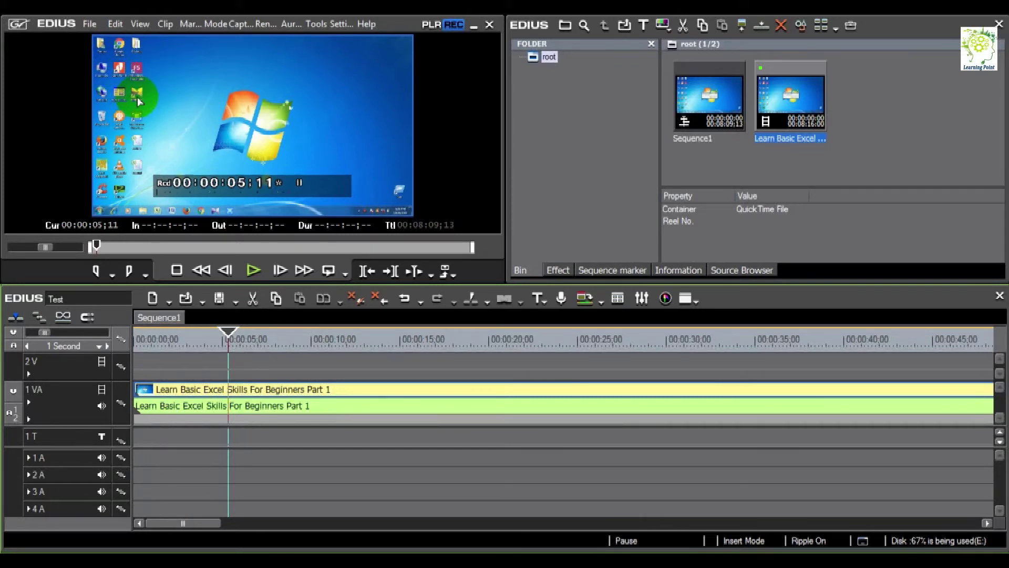
- Split the clip on the 1 VA track at 00:00:05;09
left_click(238, 344)
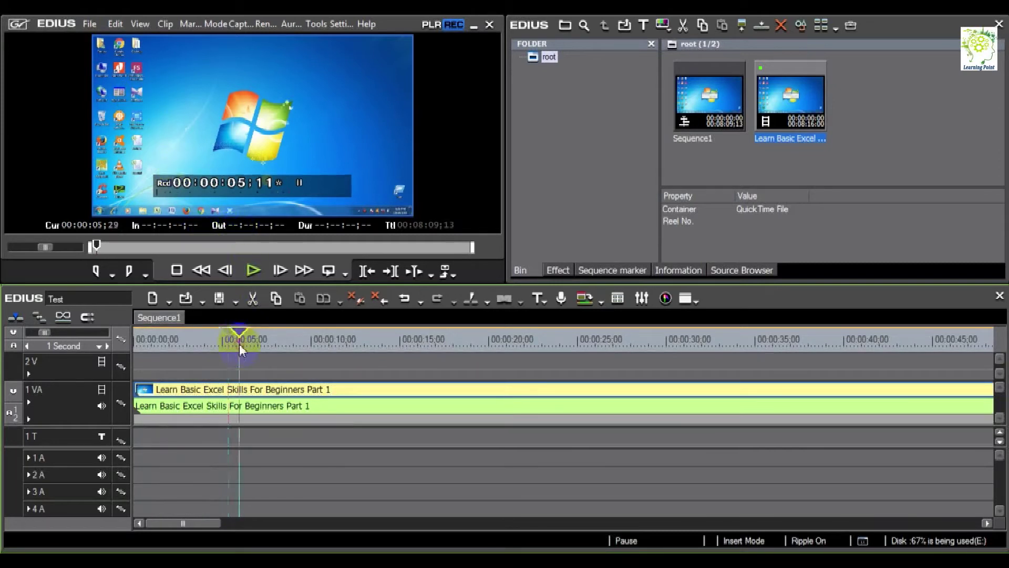
left_click(227, 341)
left_click(233, 393)
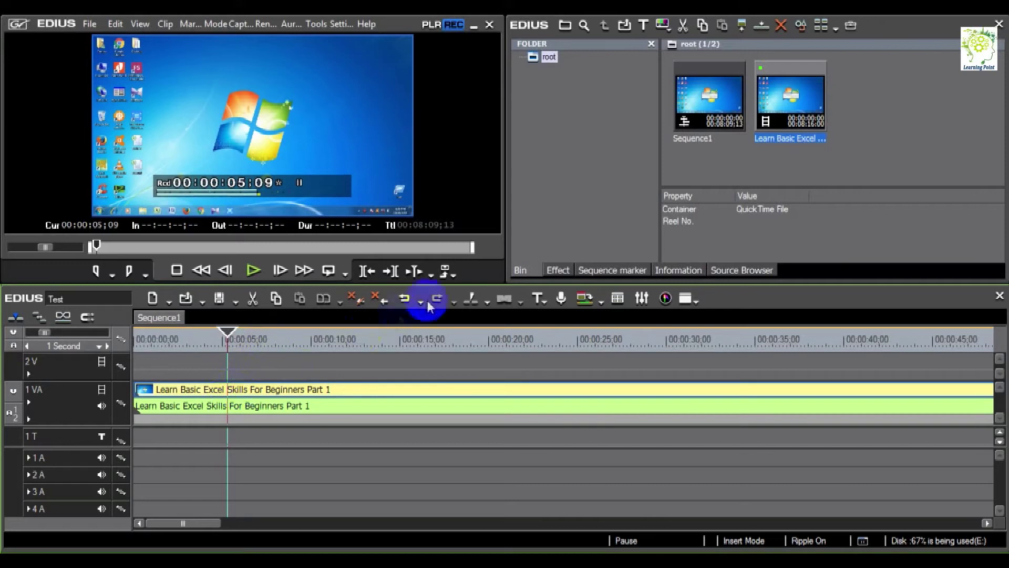
left_click(472, 299)
- Play on from the first cut and split the remaining clip at 00:00:15;01
key("space")
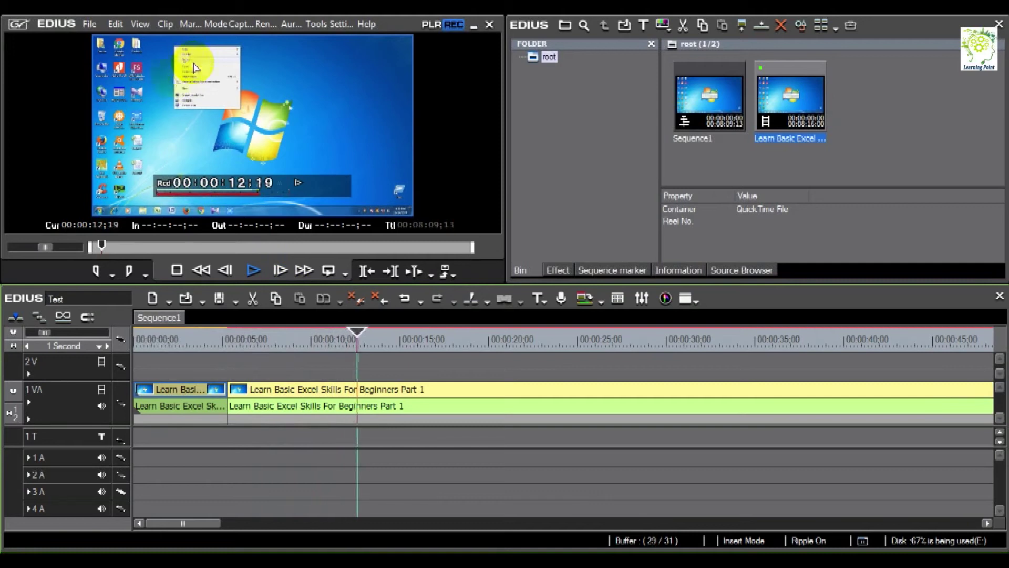
left_click(398, 335)
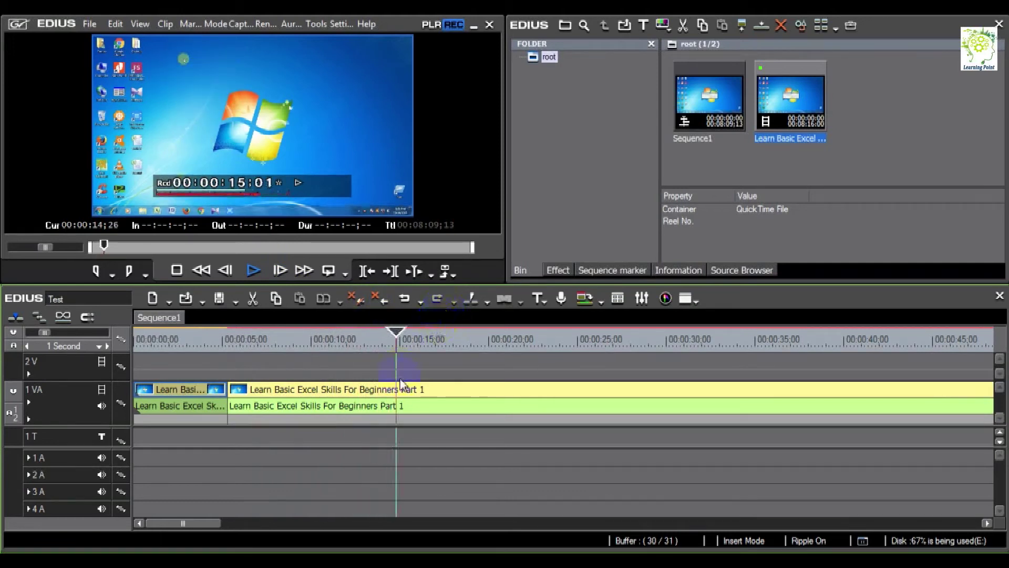
left_click(471, 298)
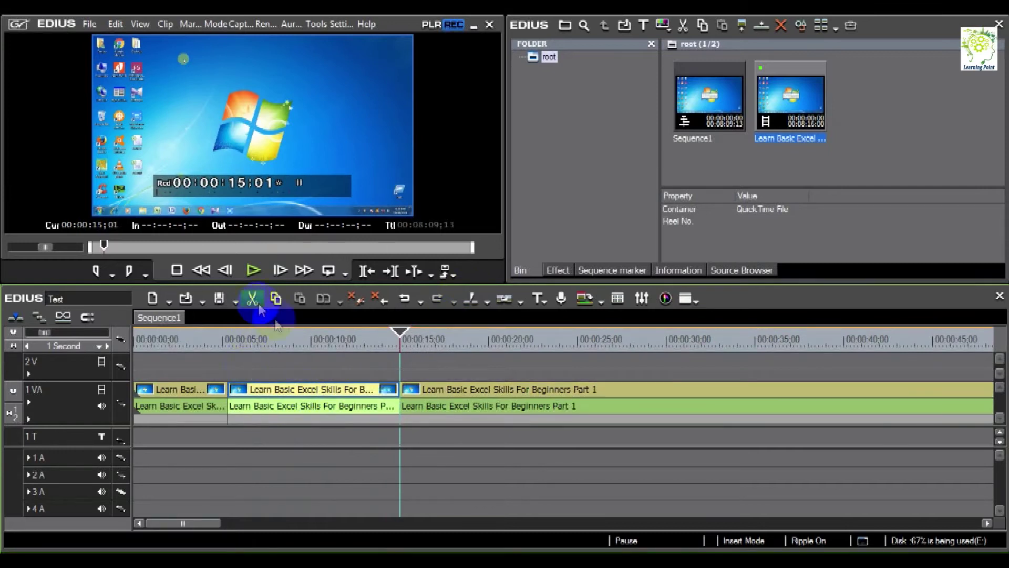
left_click(314, 339)
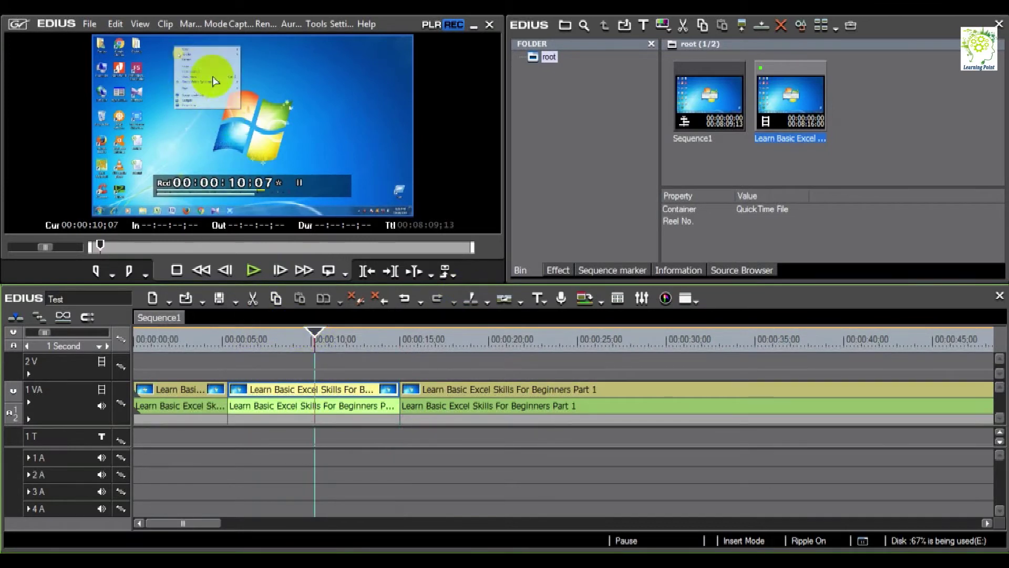
left_click(290, 339)
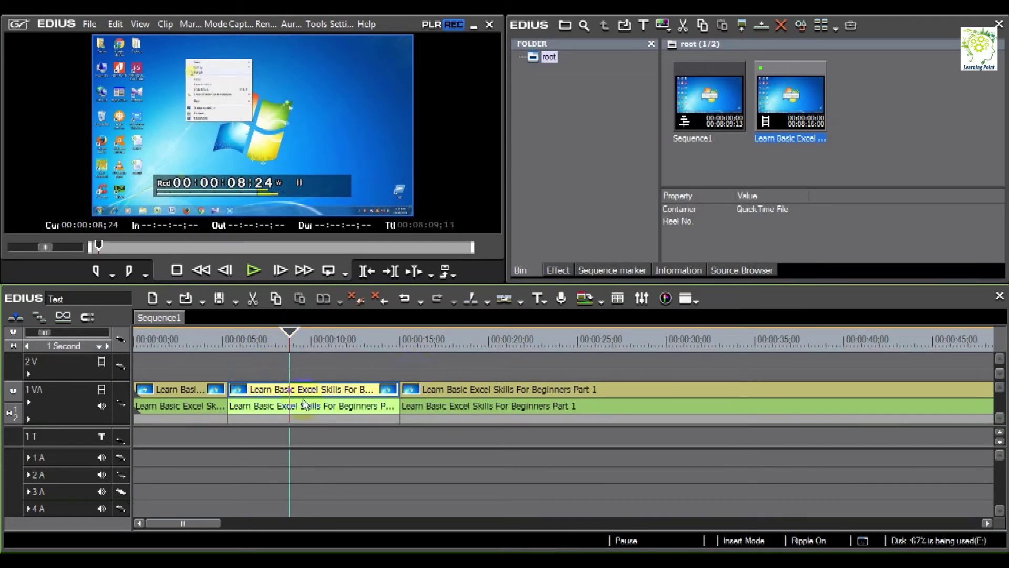
right_click(268, 391)
left_click(249, 391)
right_click(256, 394)
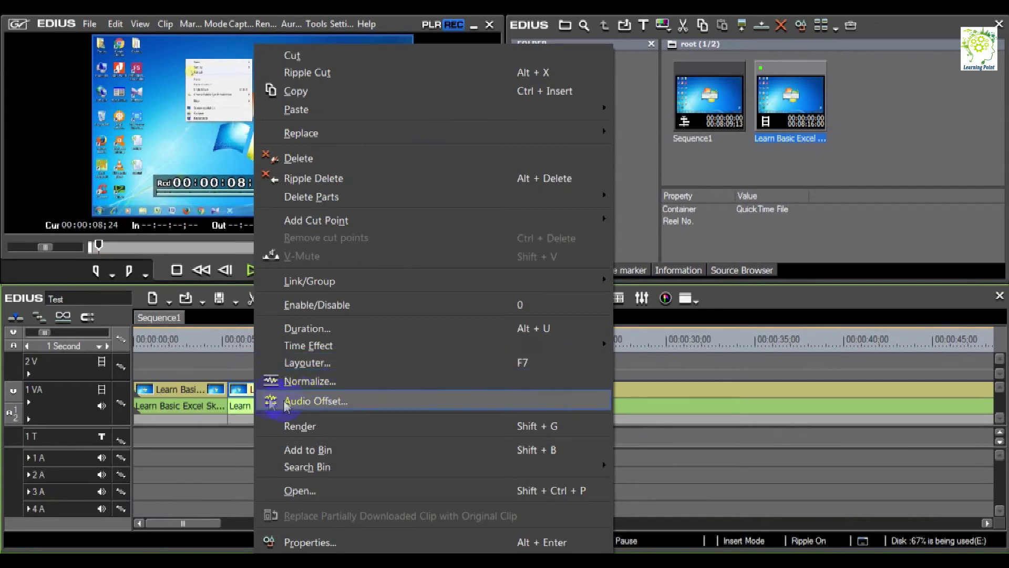
left_click(250, 397)
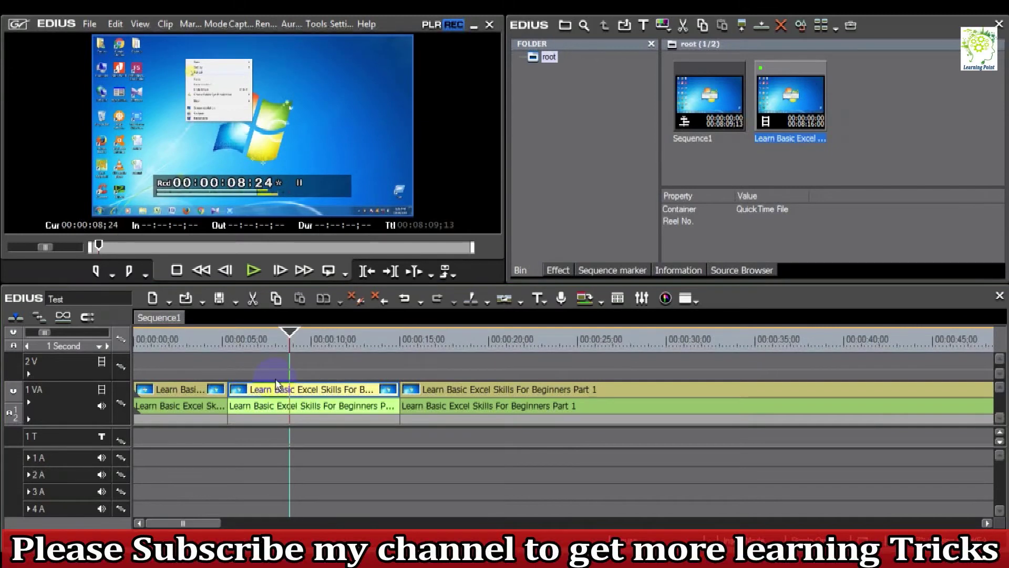
key("F7")
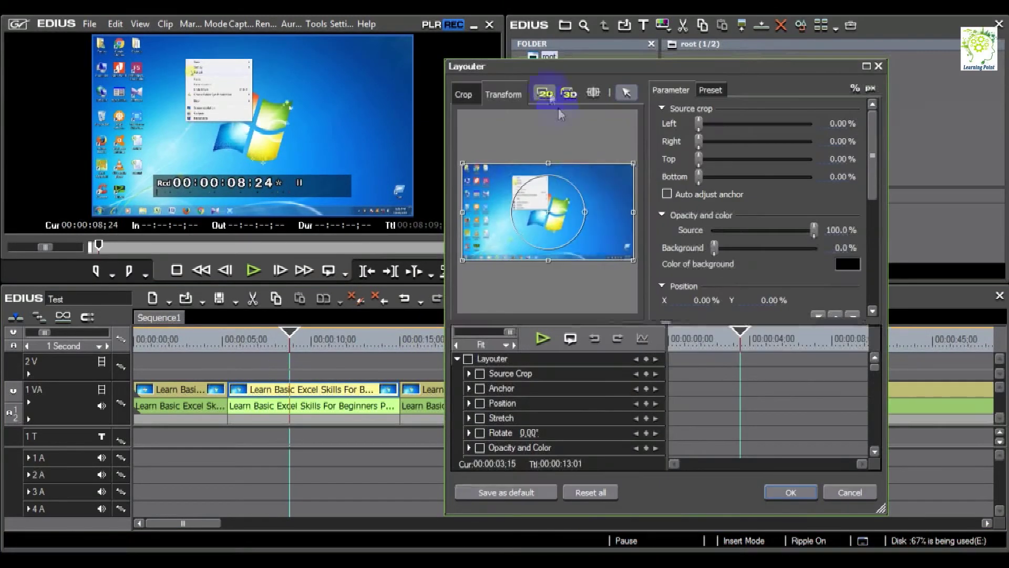
left_click(858, 492)
- Open the Layouter for the middle clip segment and move its window over the preview area
right_click(249, 397)
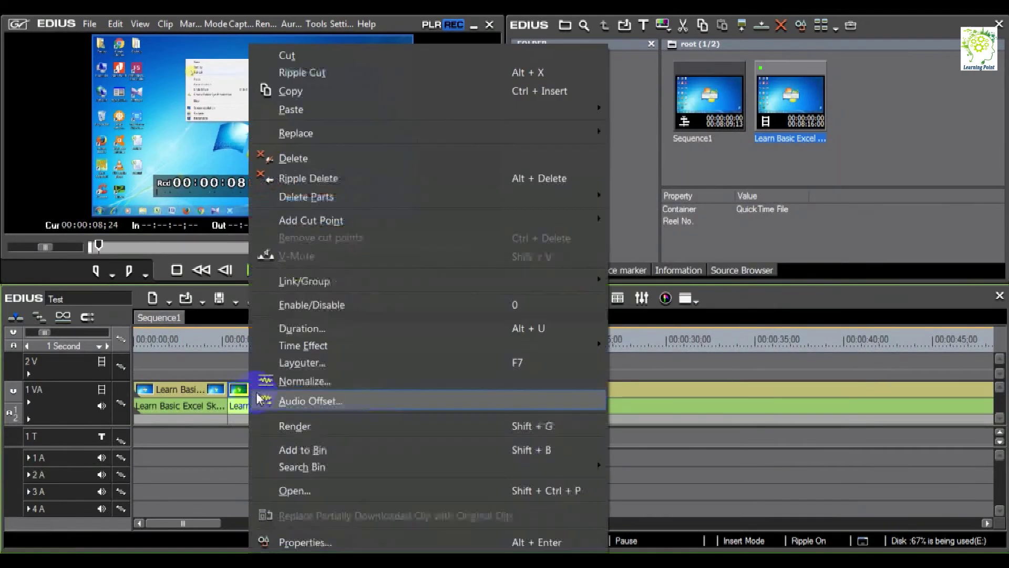
left_click(298, 363)
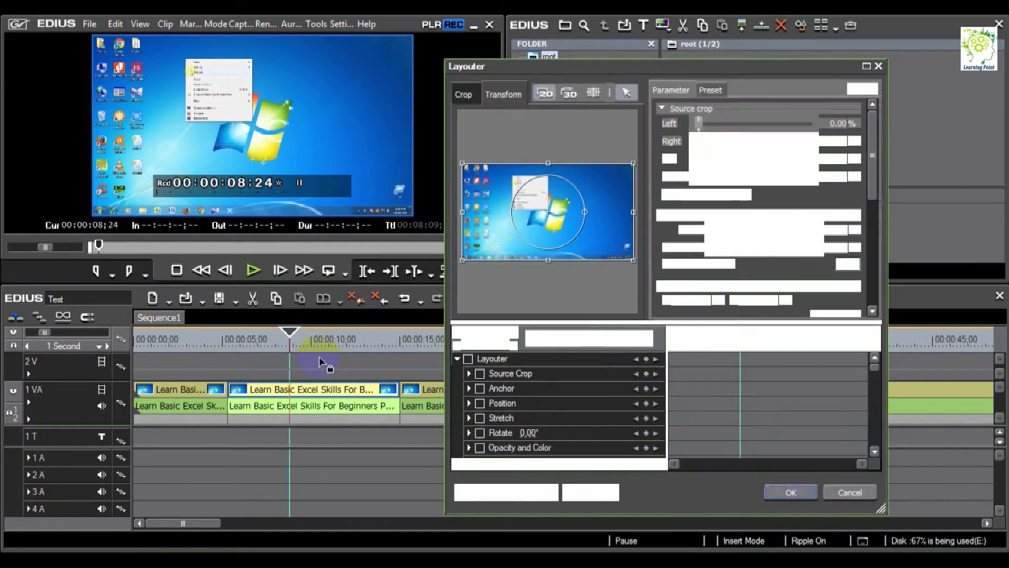
left_click_drag(718, 67, 444, 64)
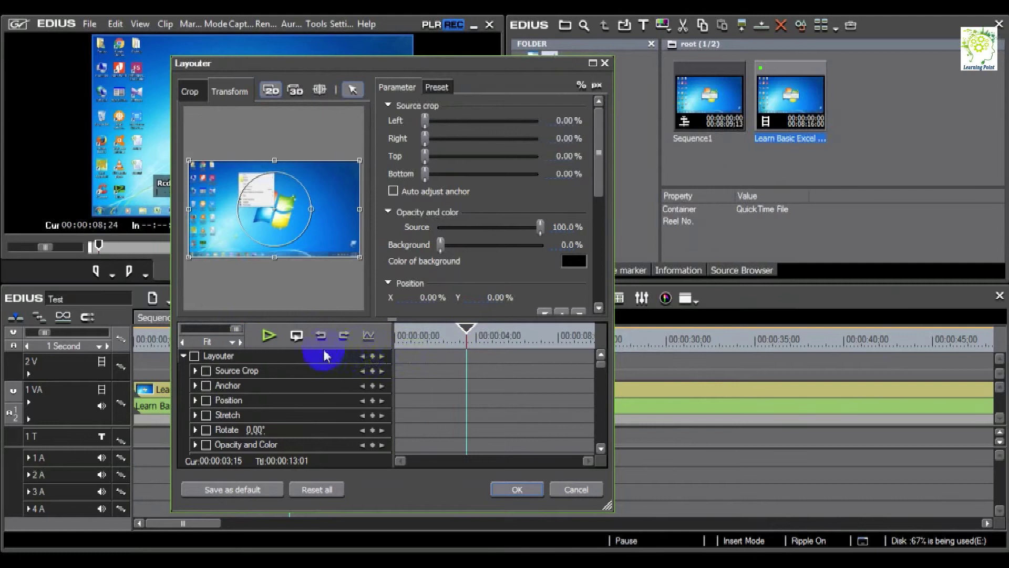
left_click(233, 184)
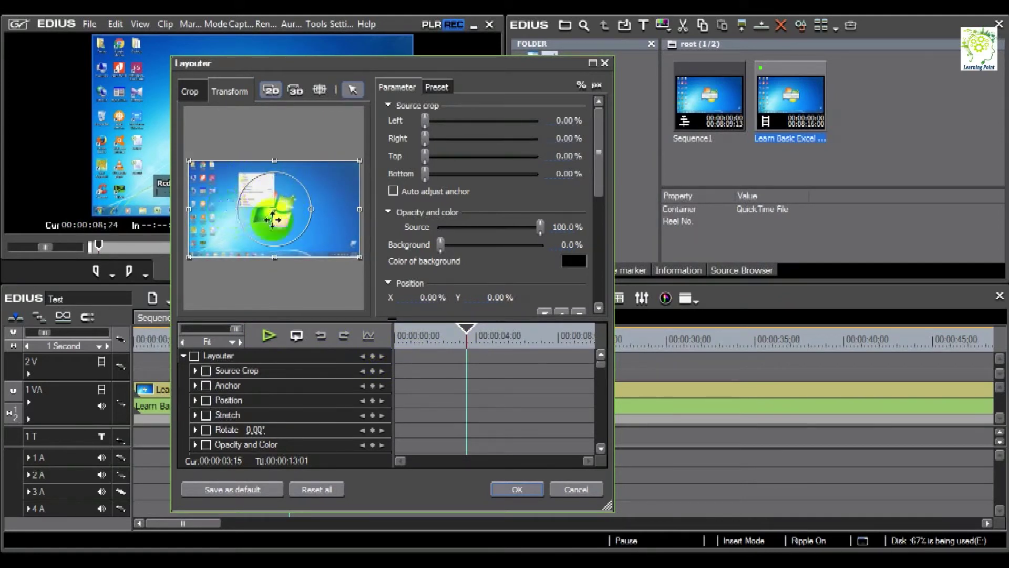
- Enable keyframing for all Layouter parameters and add a keyframe for each at 00:00:00;24
left_click_drag(472, 330, 413, 332)
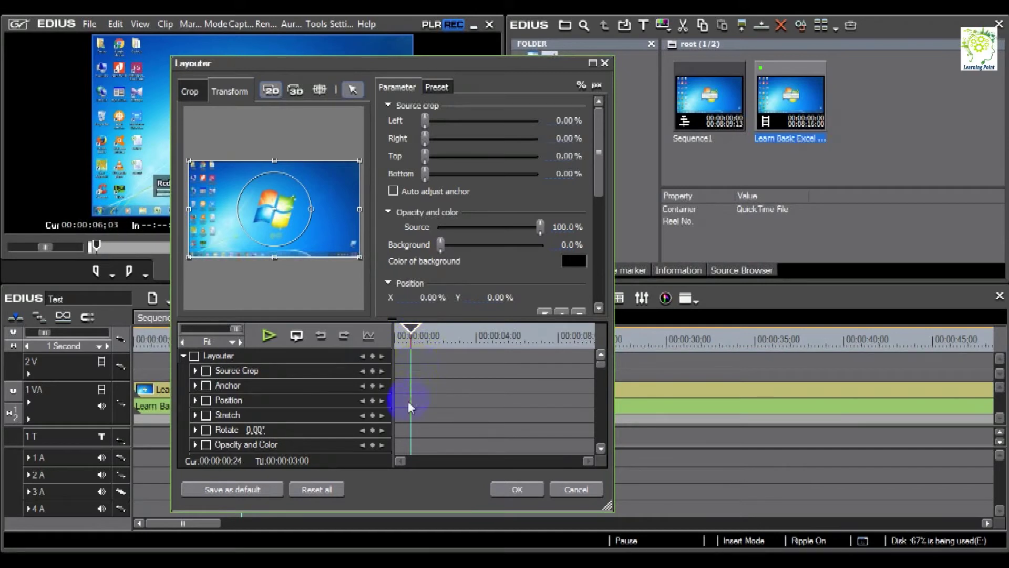
left_click(194, 356)
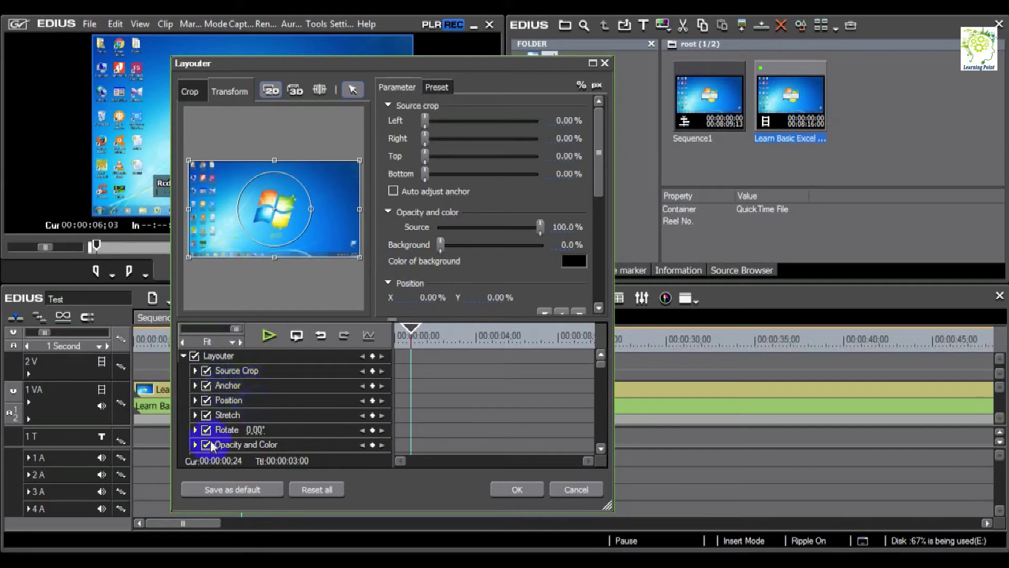
left_click(372, 372)
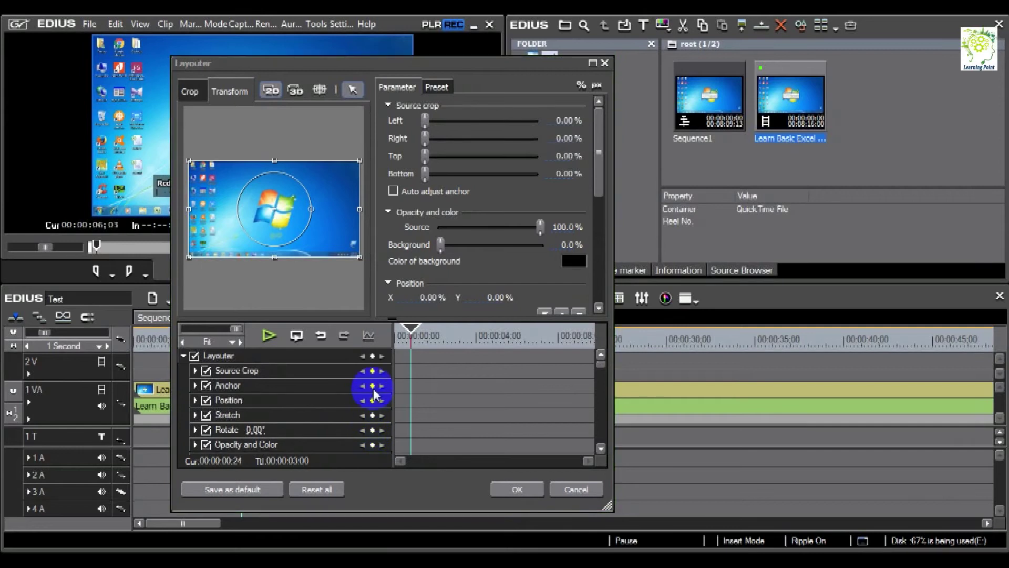
left_click(373, 357)
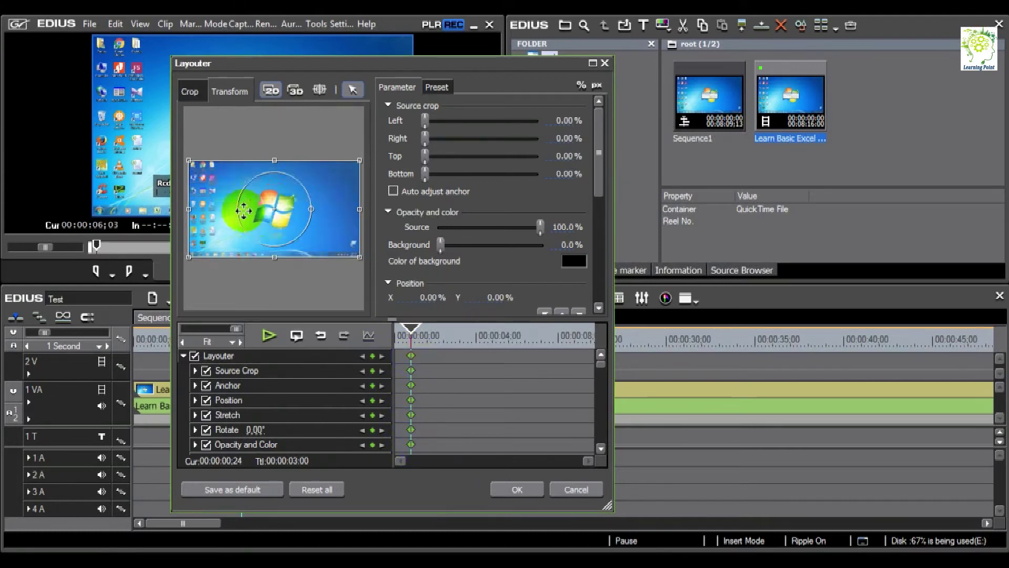
left_click(301, 210)
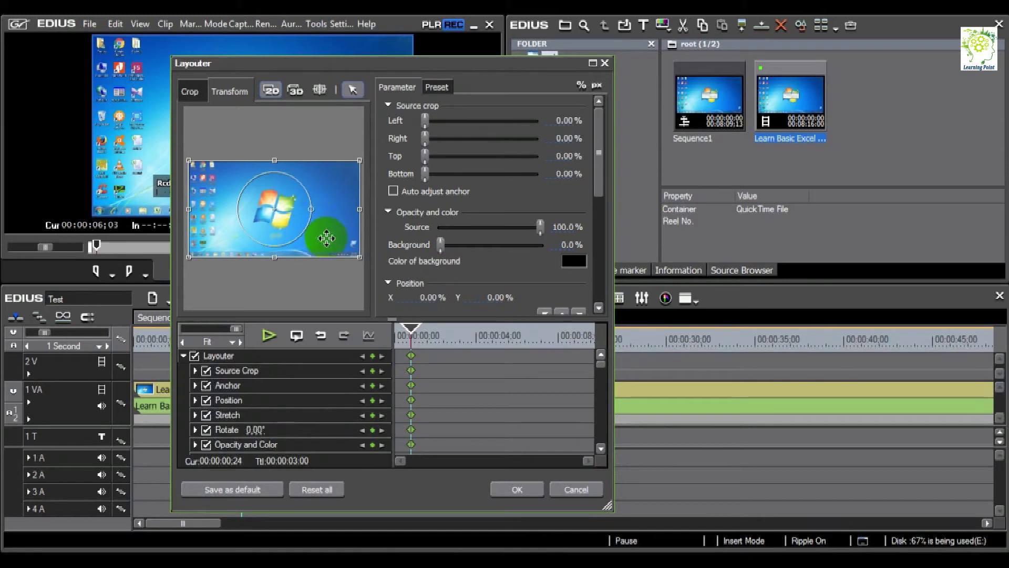
- Add a second keyframe for all Layouter parameters at 00:00:02;15
left_click(439, 340)
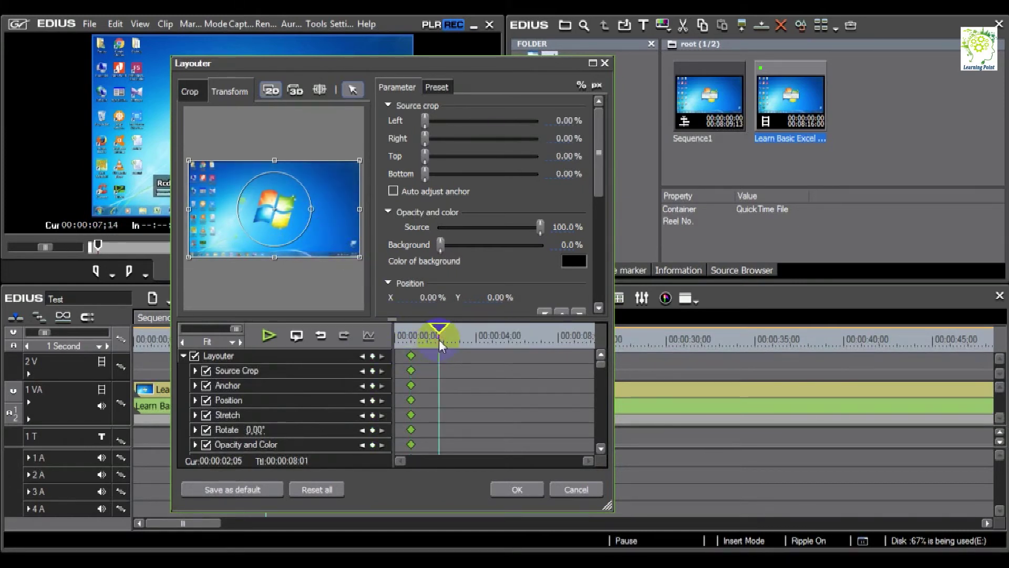
left_click_drag(439, 340, 447, 336)
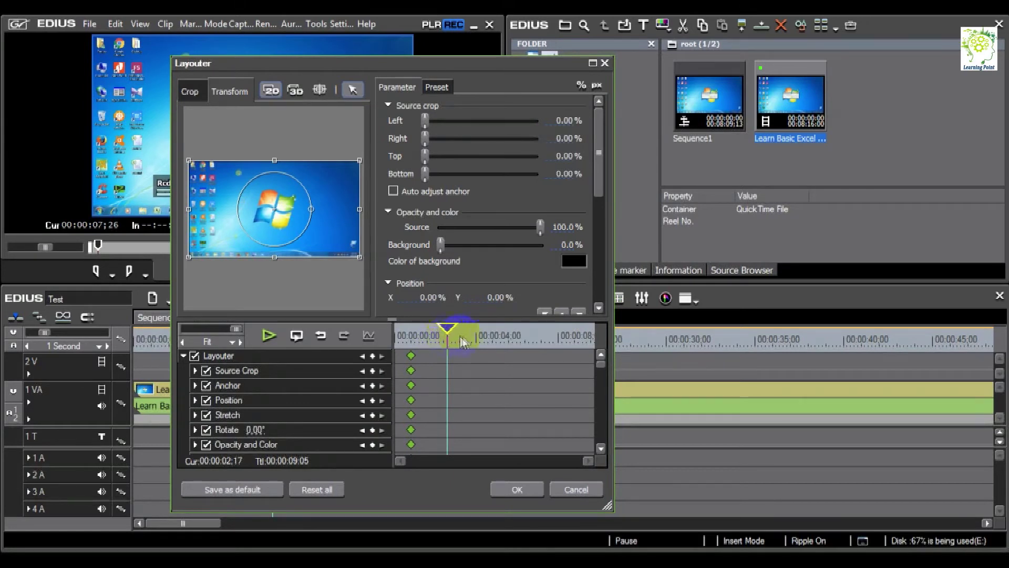
left_click(462, 336)
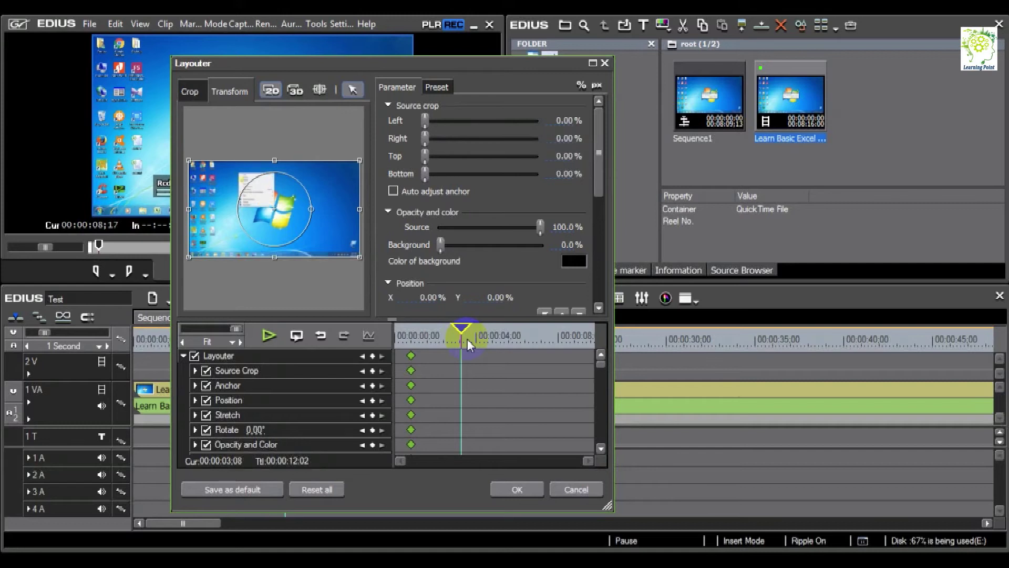
left_click(455, 339)
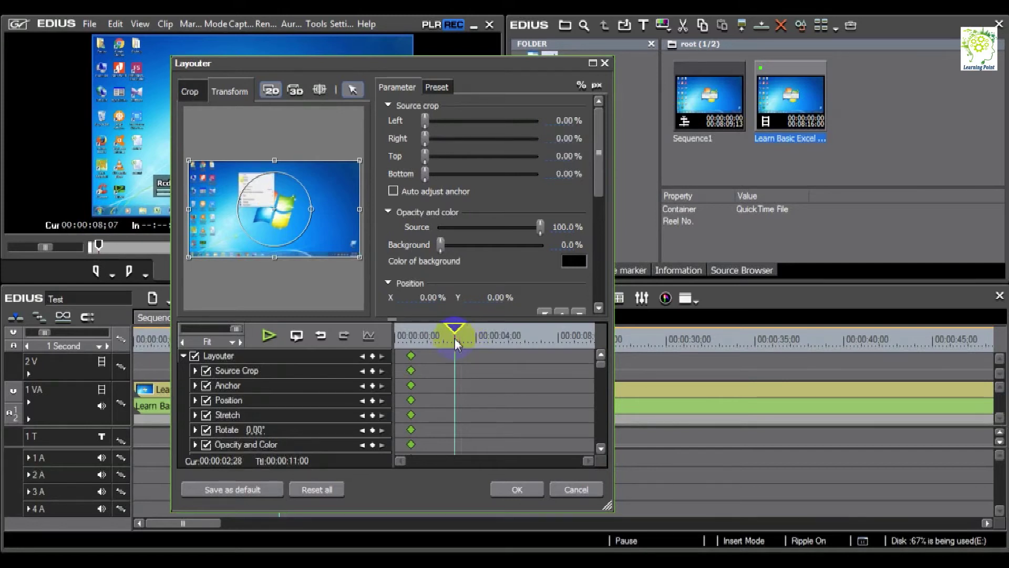
left_click(446, 339)
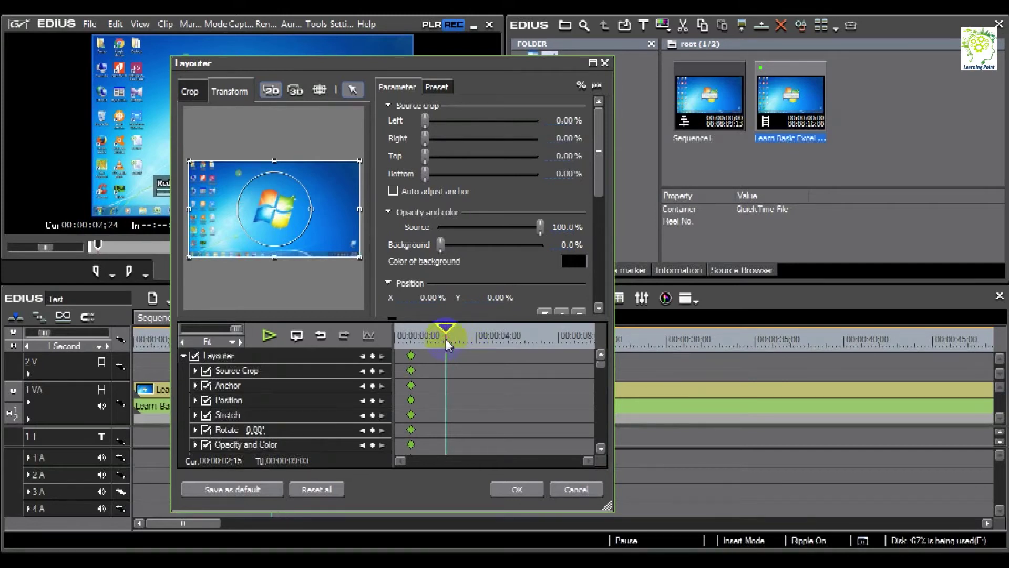
left_click(411, 371)
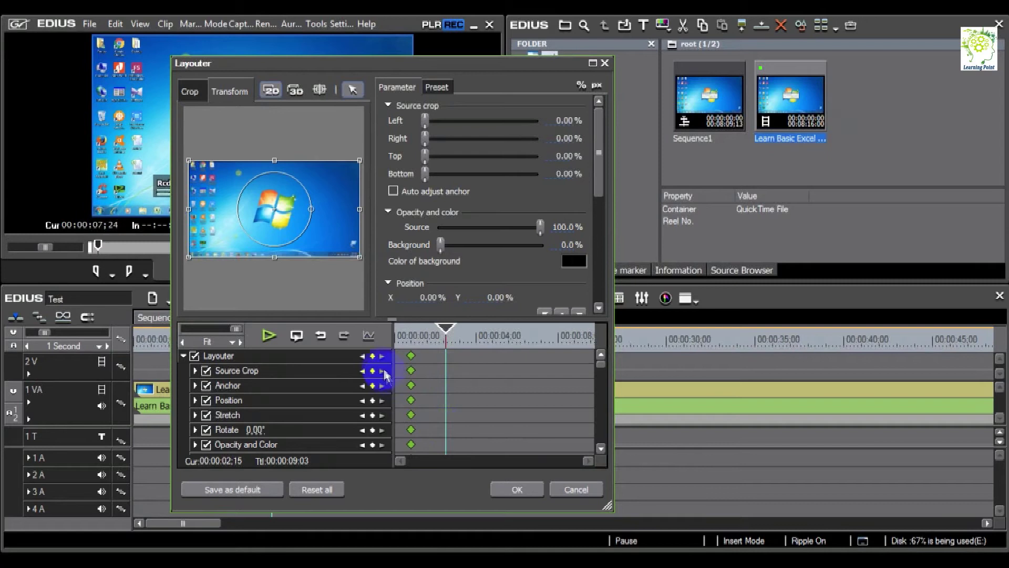
left_click(372, 356)
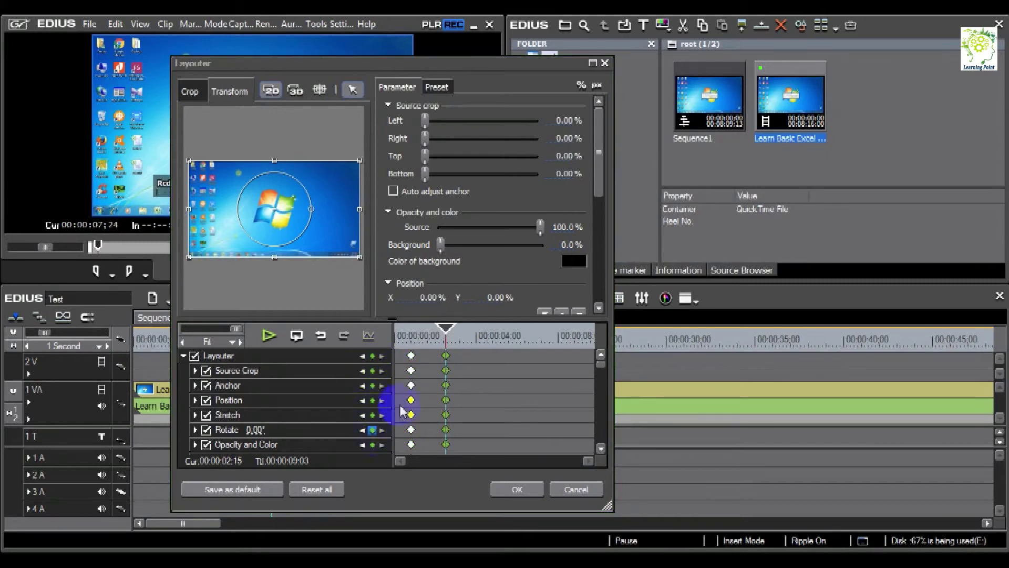
left_click(445, 444)
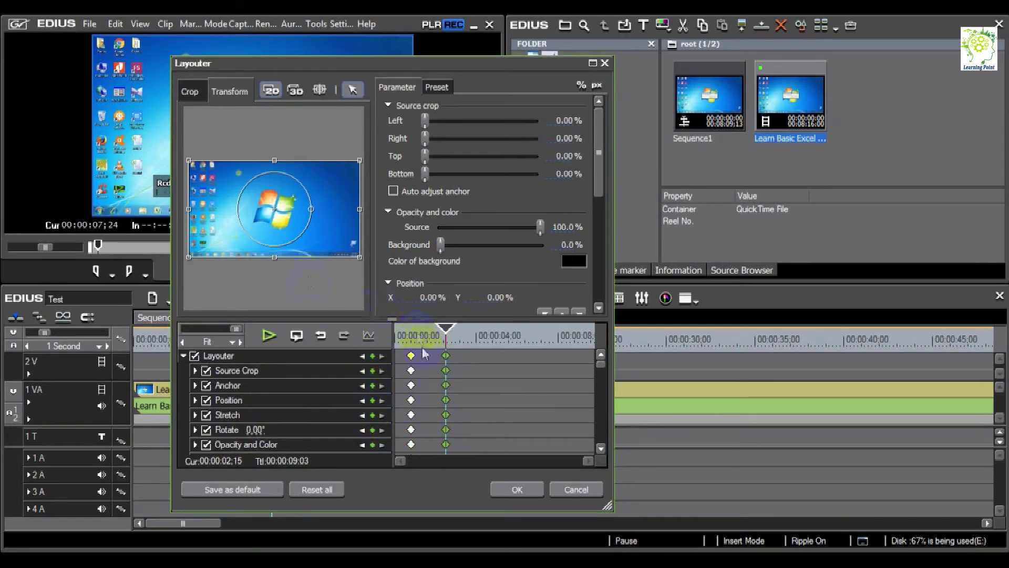
left_click_drag(434, 371, 348, 363)
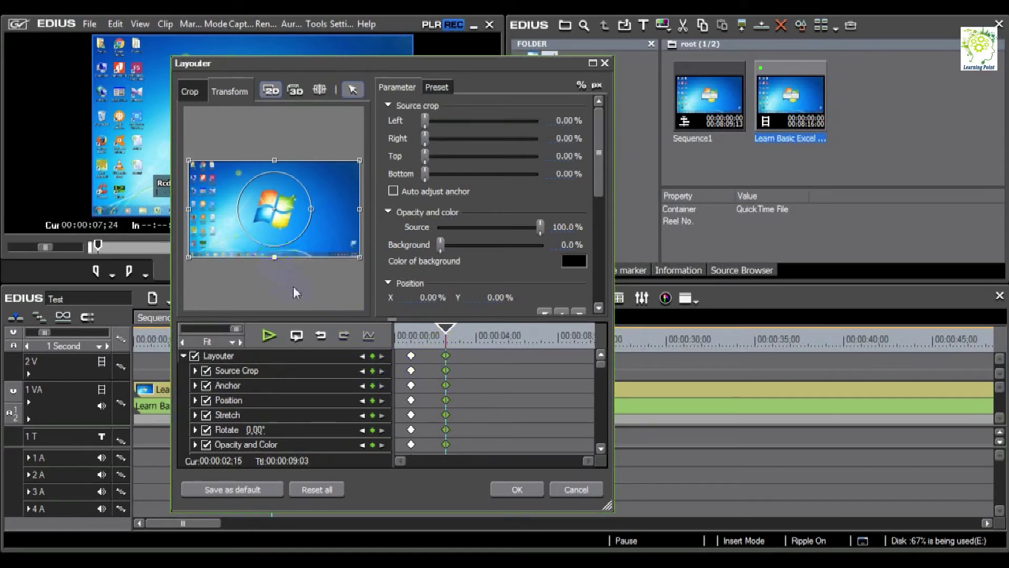
- Raise the clip's stretch to 150.61% at the 00:00:02;15 keyframe, with the frame aspect preserved
left_click_drag(598, 171, 599, 295)
left_click(488, 176)
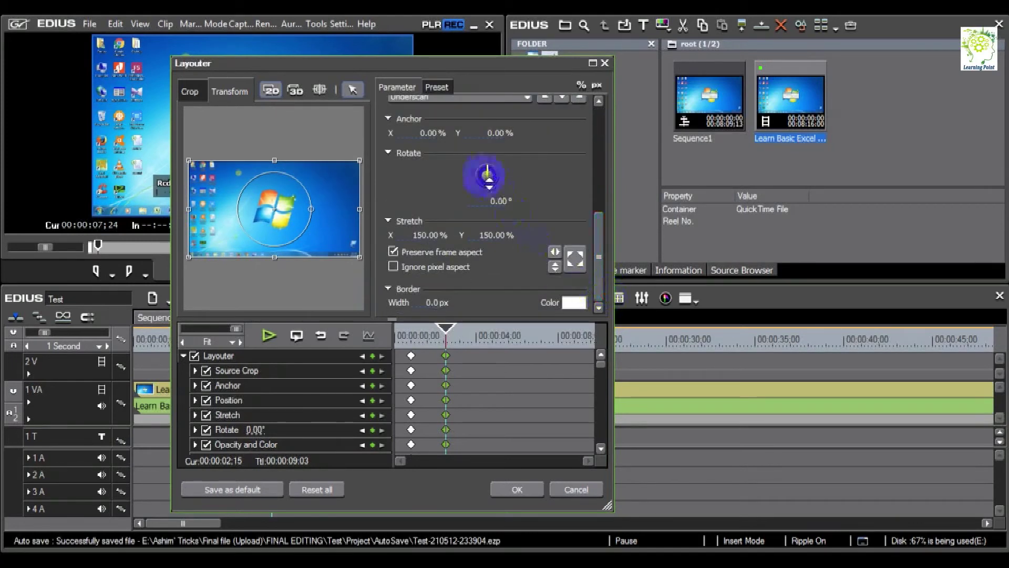
mouse_move(598, 277)
left_mouse_down()
mouse_move(600, 221)
mouse_move(601, 286)
mouse_move(596, 226)
mouse_move(599, 276)
left_mouse_up()
left_click(439, 239)
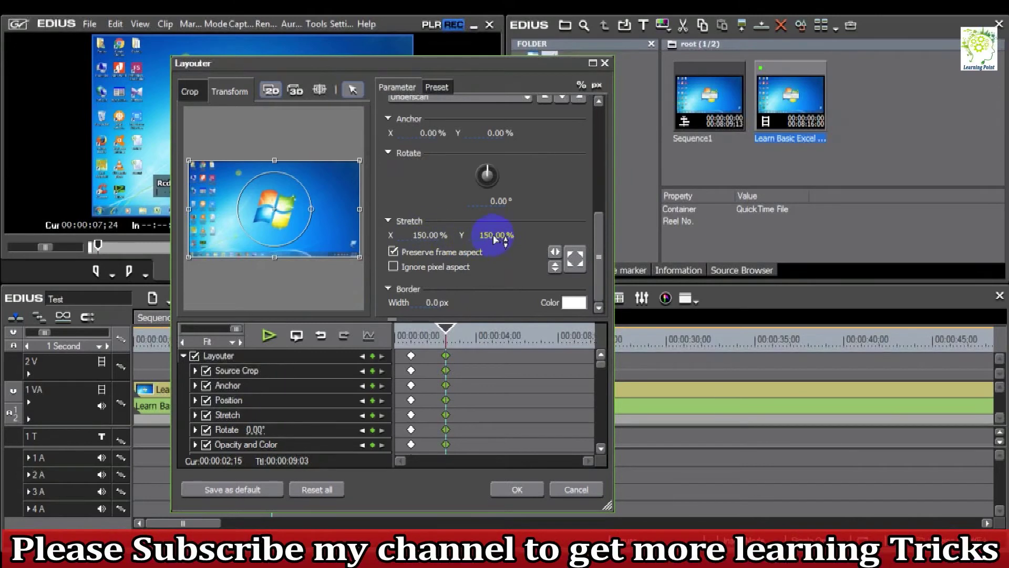
mouse_move(494, 237)
left_mouse_down()
mouse_move(498, 206)
mouse_move(500, 244)
left_mouse_up()
left_click(274, 243)
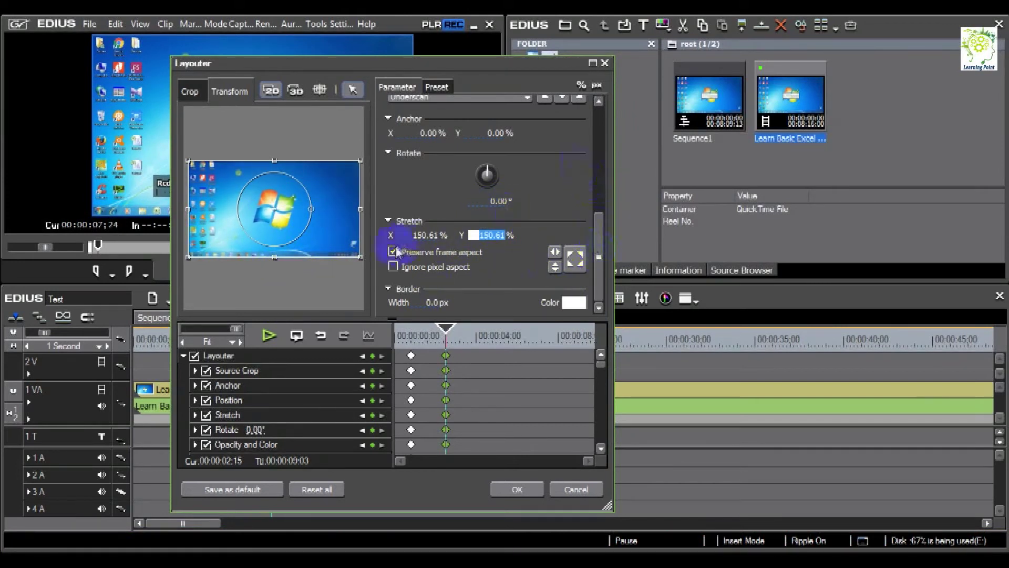
left_click(275, 257)
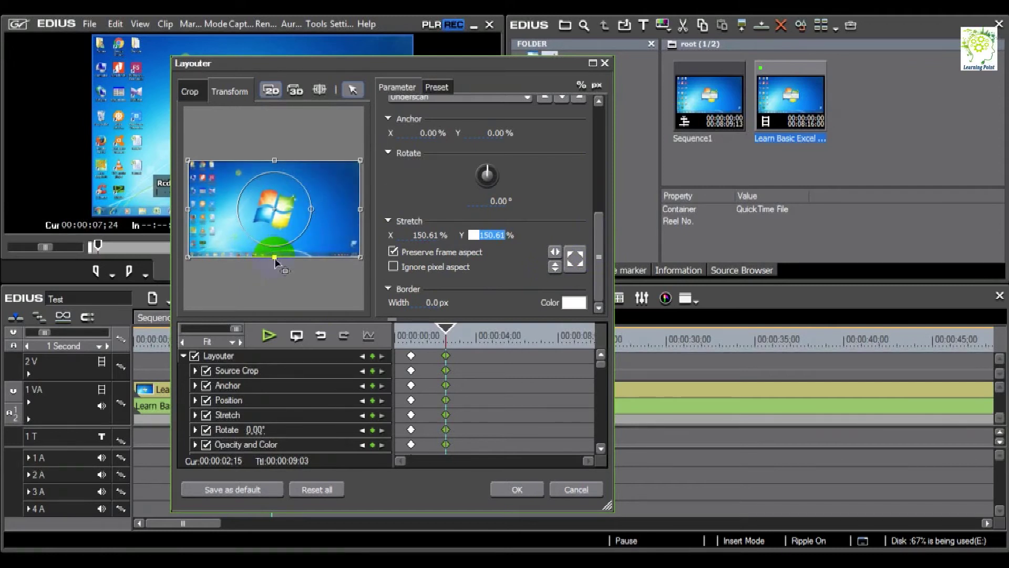
- Try a stretch of 20000% at the 00:00:02;15 keyframe and reduce it to 2000%
left_click(488, 236)
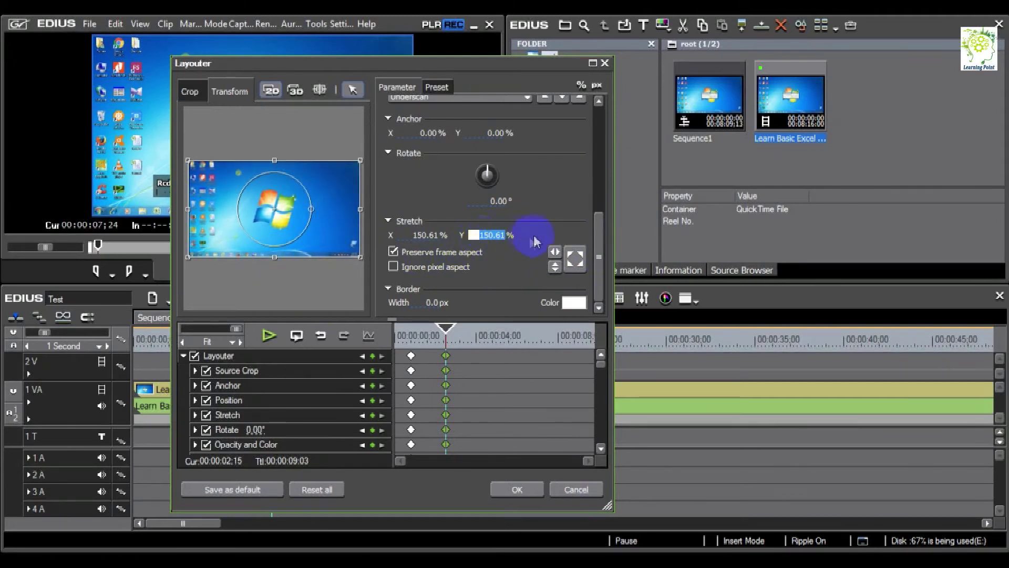
type("2000")
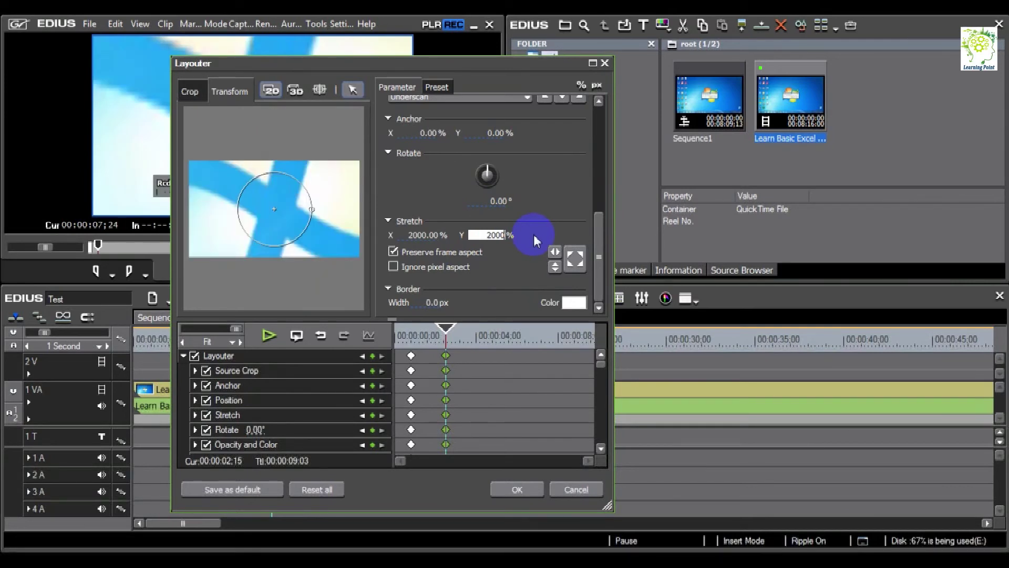
type("0")
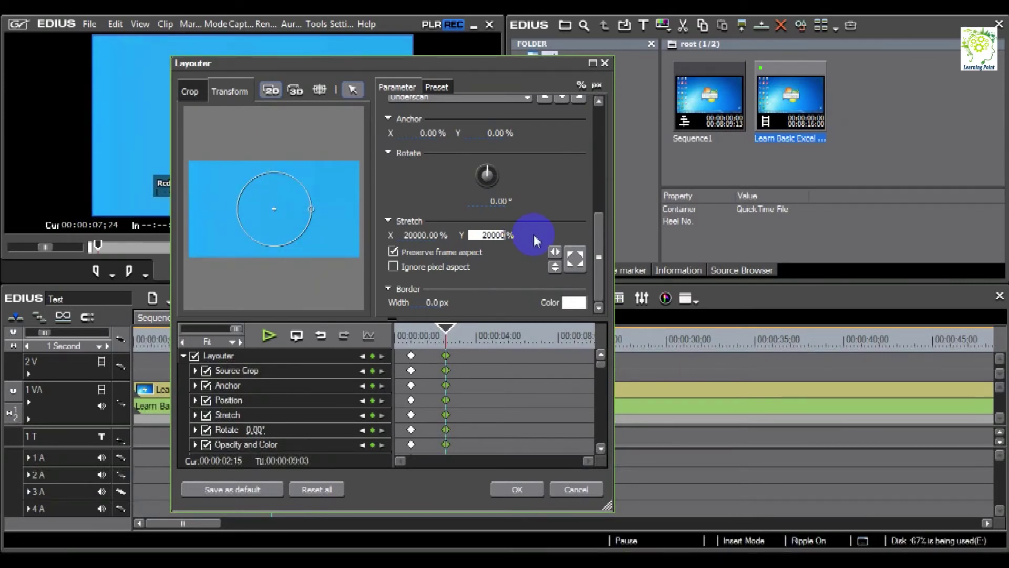
key("BackSpace")
left_click_drag(263, 240, 371, 260)
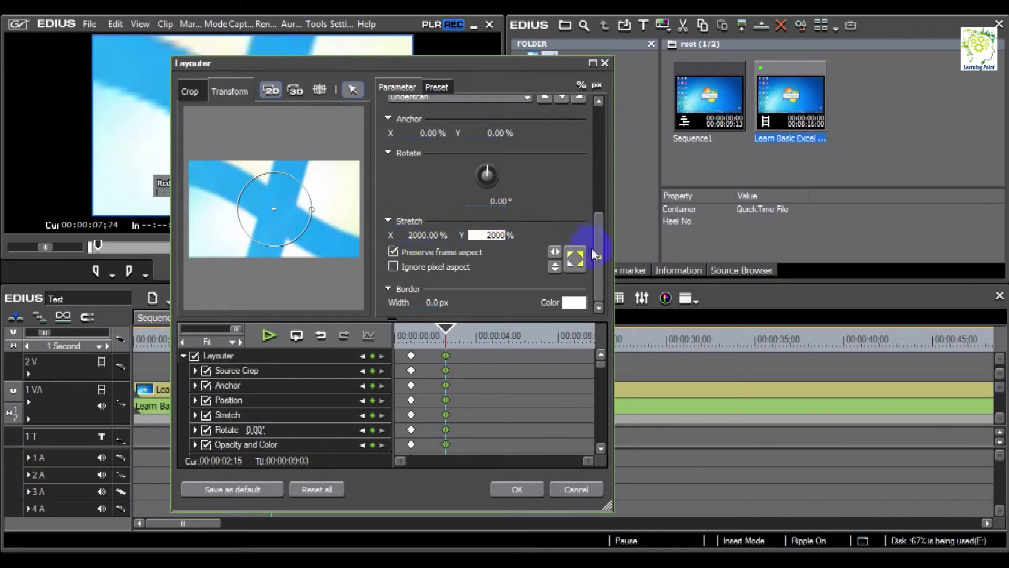
left_click(268, 140)
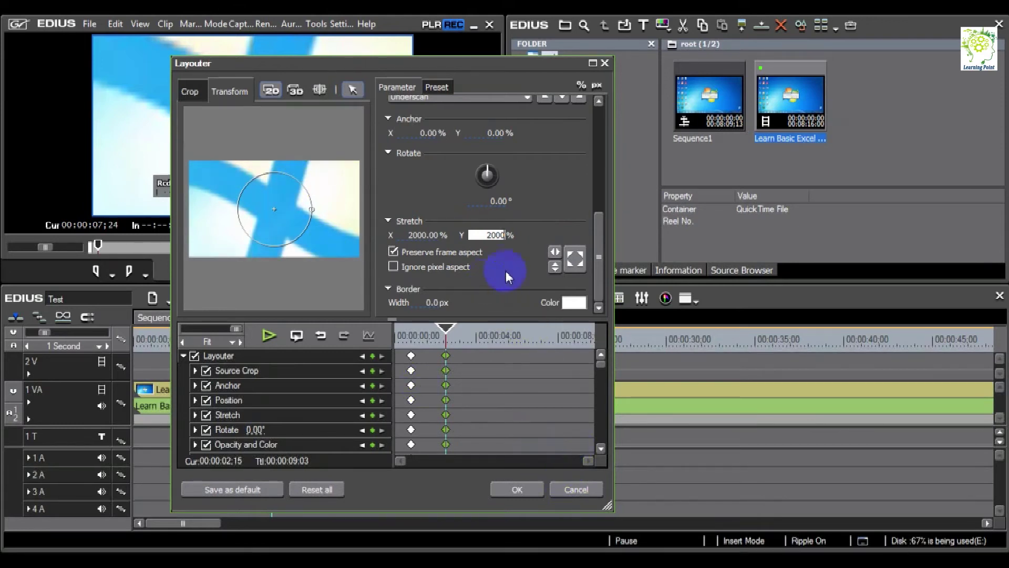
- Set the stretch at the 00:00:02;15 keyframe to 150%
key("BackSpace")
key("BackSpace")
key("BackSpace")
key("BackSpace")
type("150")
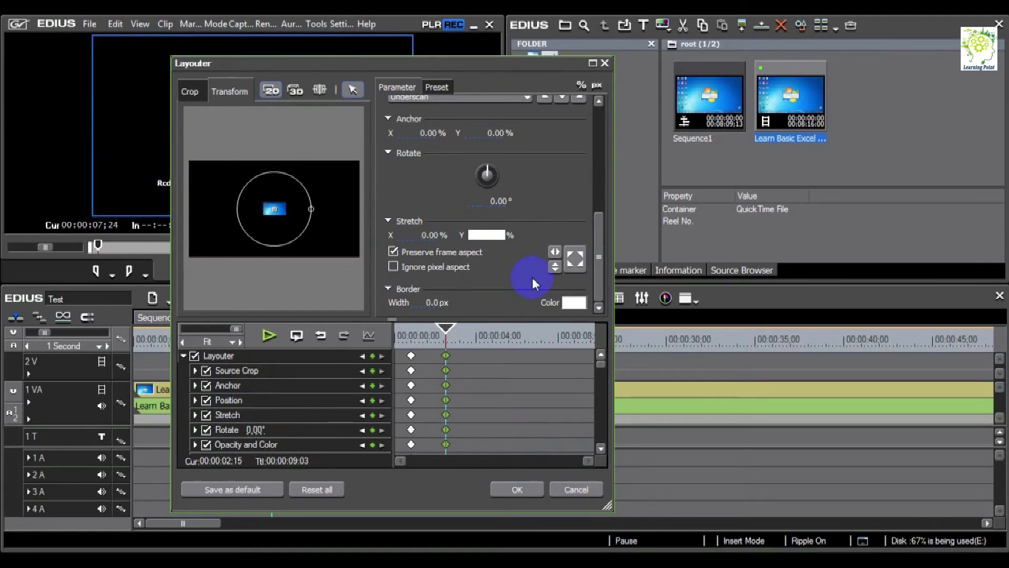
key("Return")
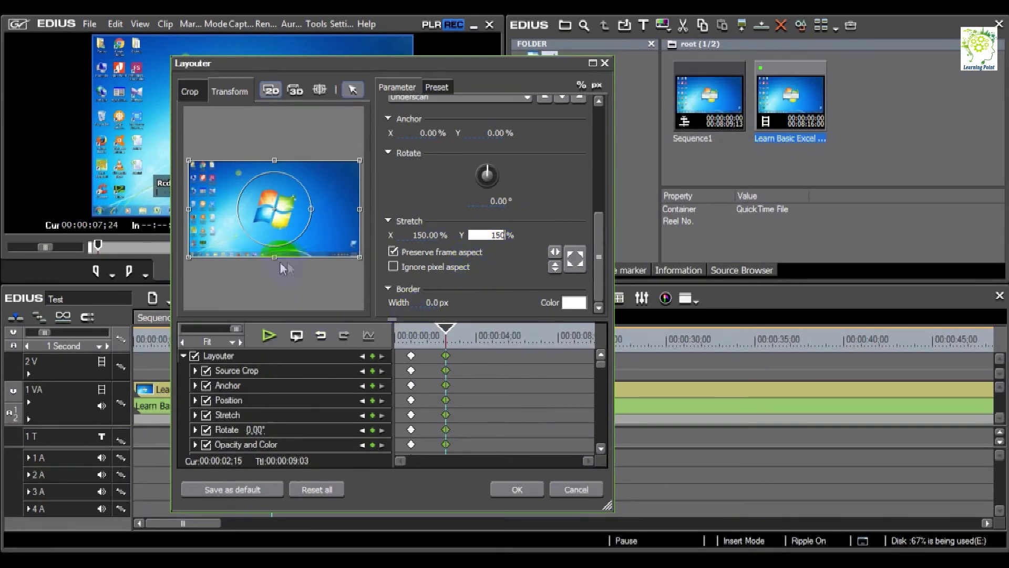
- Enlarge the clip in the Layouter preview to 243.93% at 00:00:02;15 and shift it slightly downward
left_click_drag(274, 257, 284, 288)
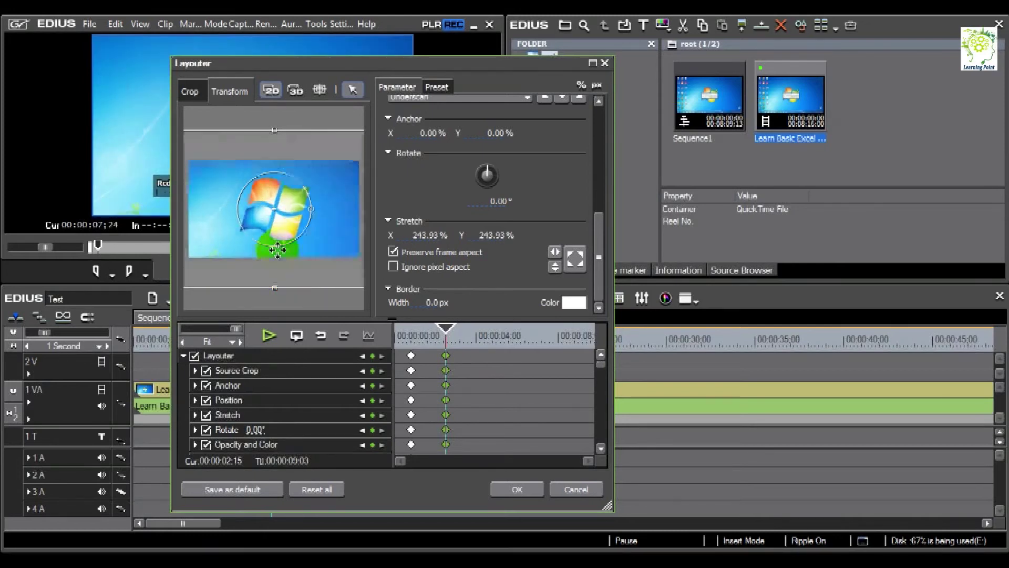
left_click(330, 196)
left_click_drag(330, 196, 330, 202)
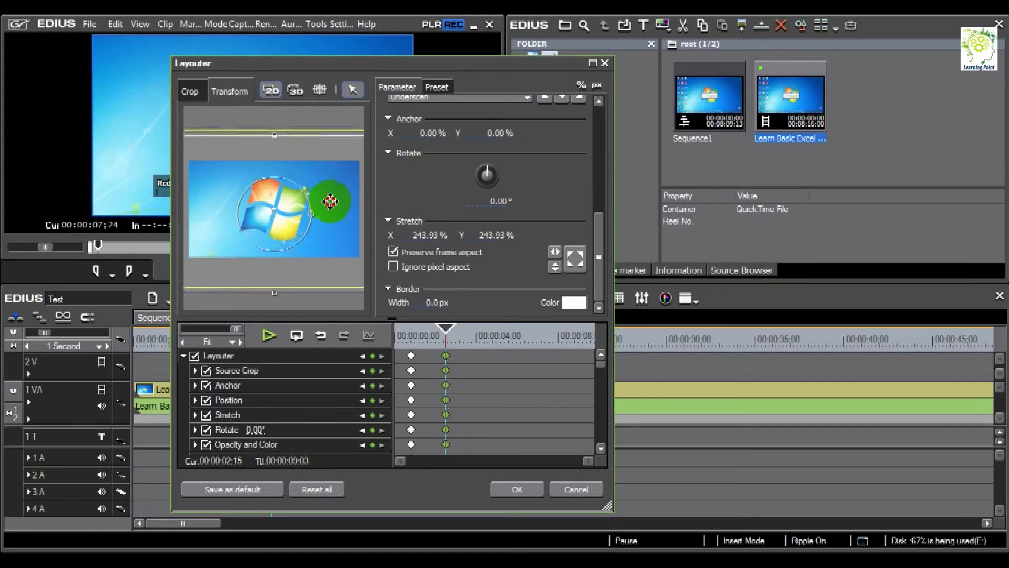
- Try repositioning the enlarged clip at 00:00:04;00 and delete the keyframe this adds
left_click(477, 336)
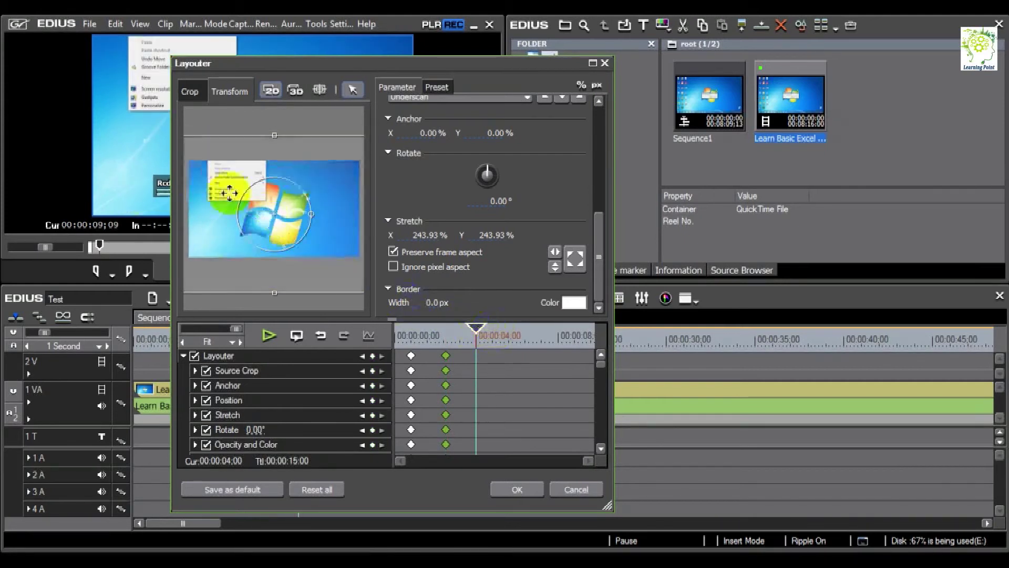
left_click_drag(333, 191, 284, 186)
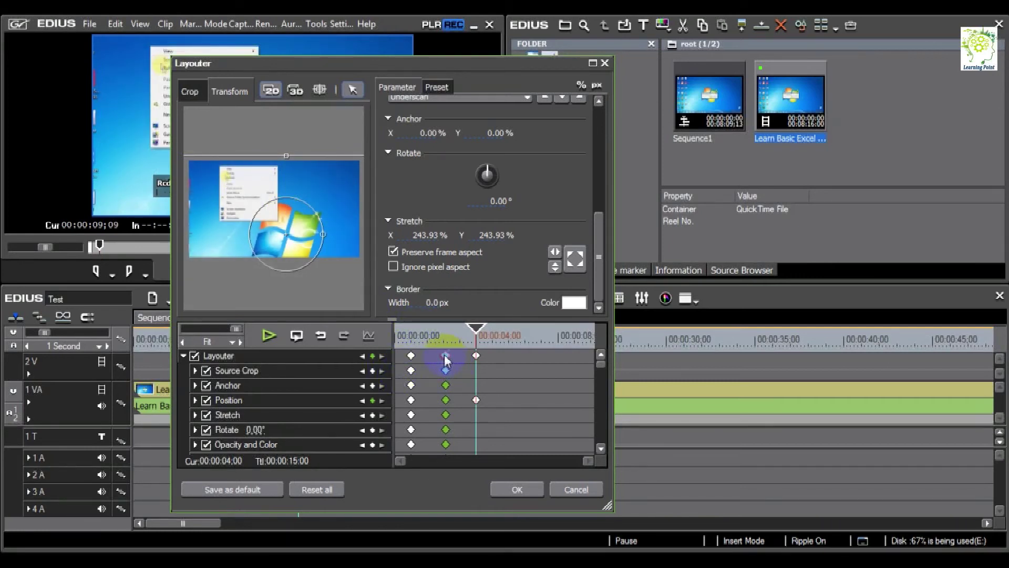
left_click(476, 356)
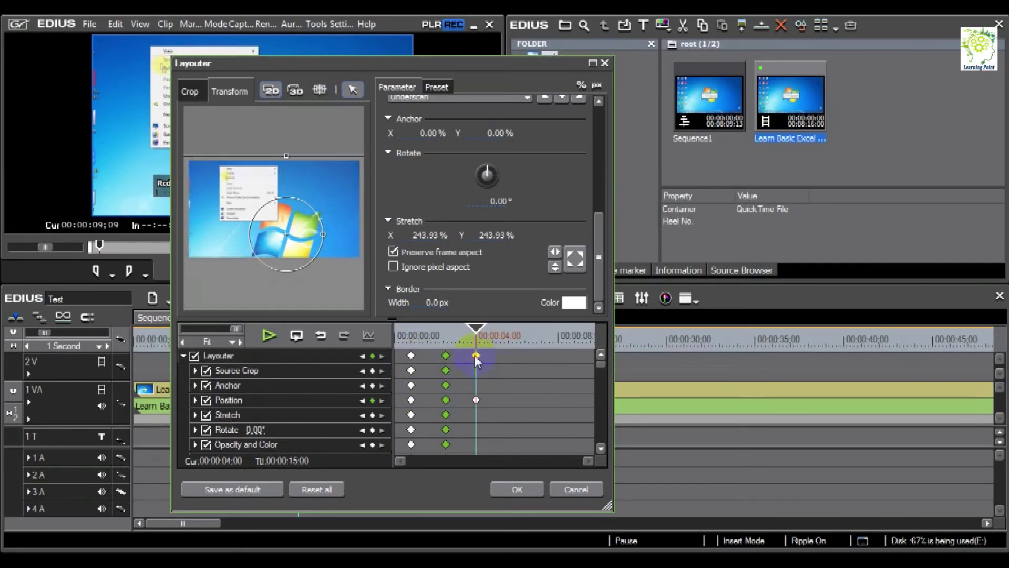
key("Delete")
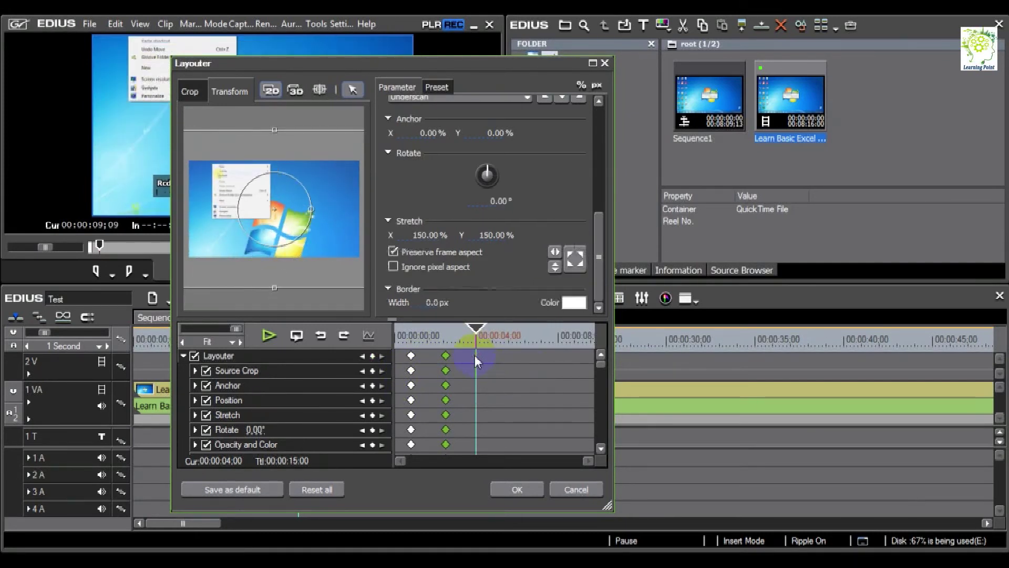
- Enlarge the clip to 248.53% at the 00:00:02;15 keyframe and shift it down and slightly right to frame the area above the Windows logo
left_click(447, 356)
left_click(411, 355)
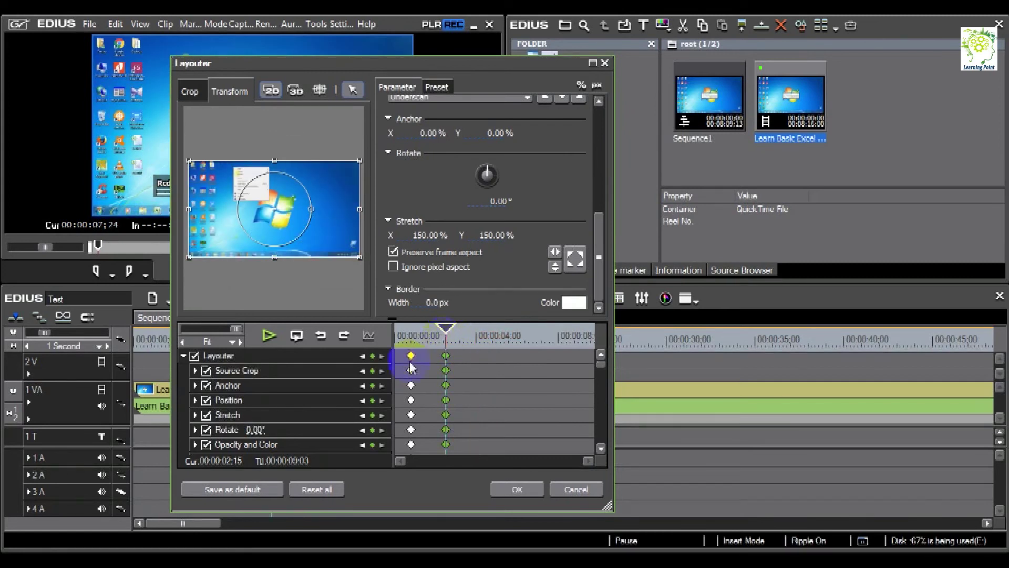
left_click_drag(273, 267, 273, 289)
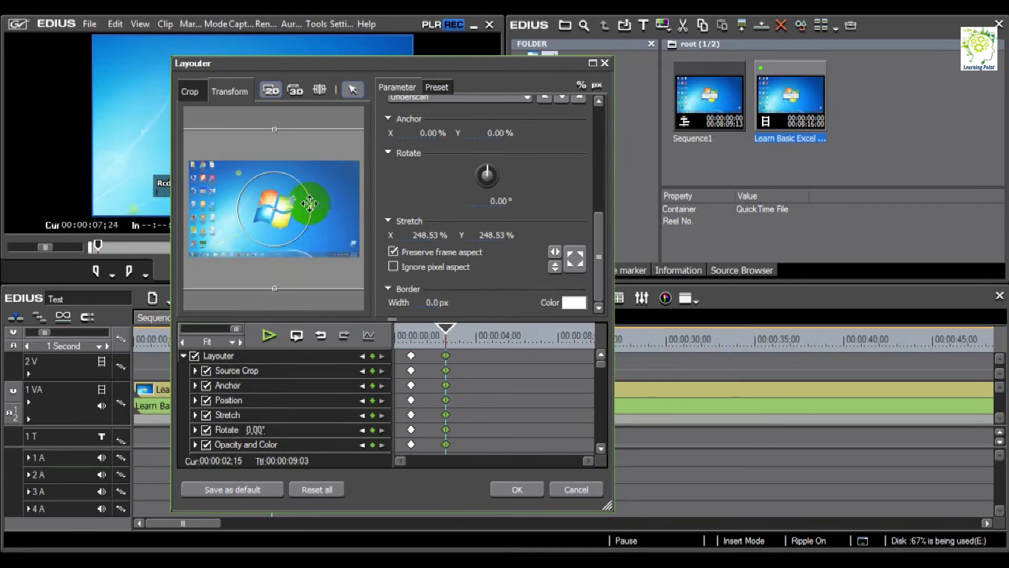
left_click_drag(333, 194, 293, 182)
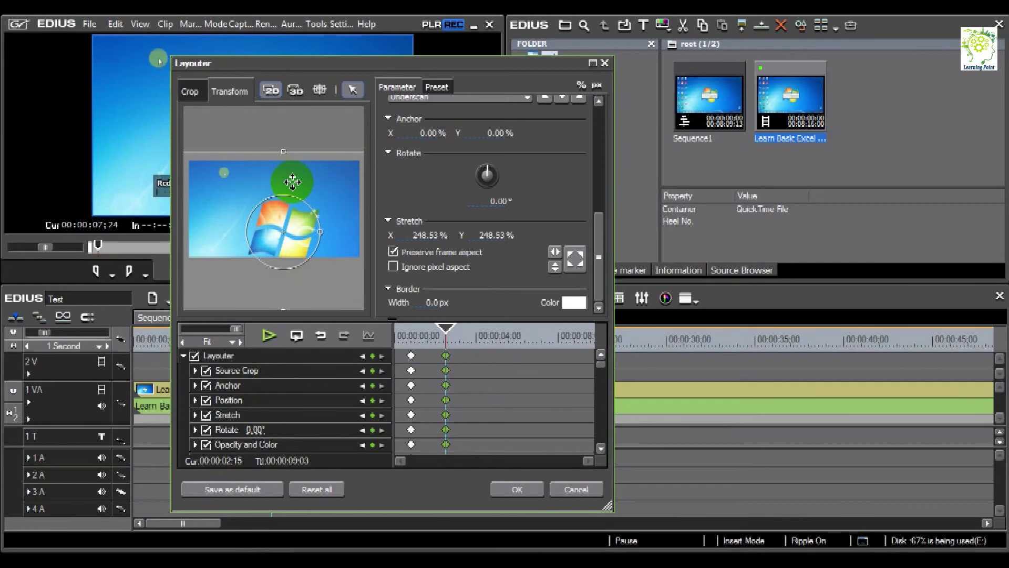
left_click_drag(293, 182, 321, 252)
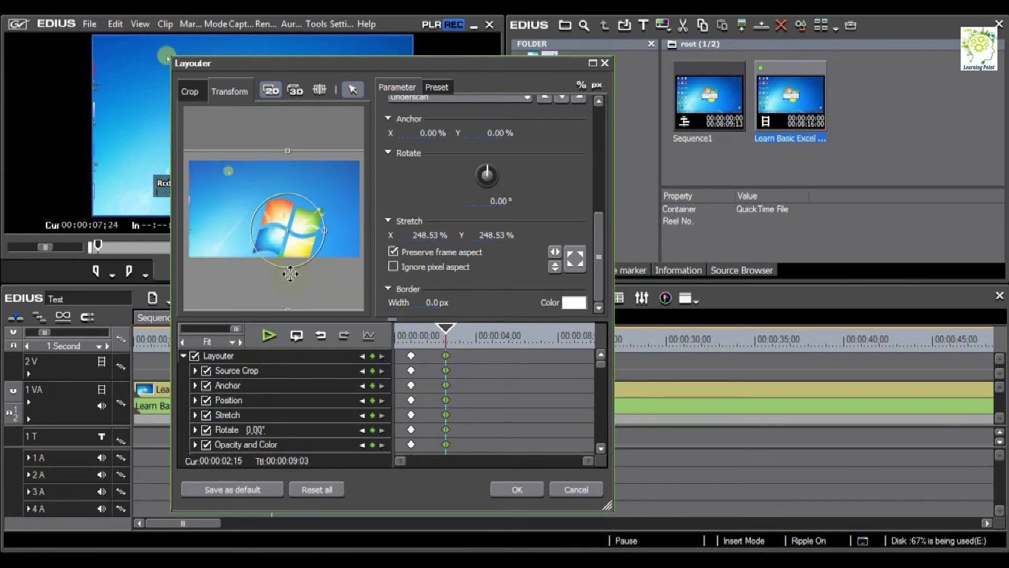
- Copy the Layouter keyframes at 00:00:02;15 for all parameters
left_click(457, 356)
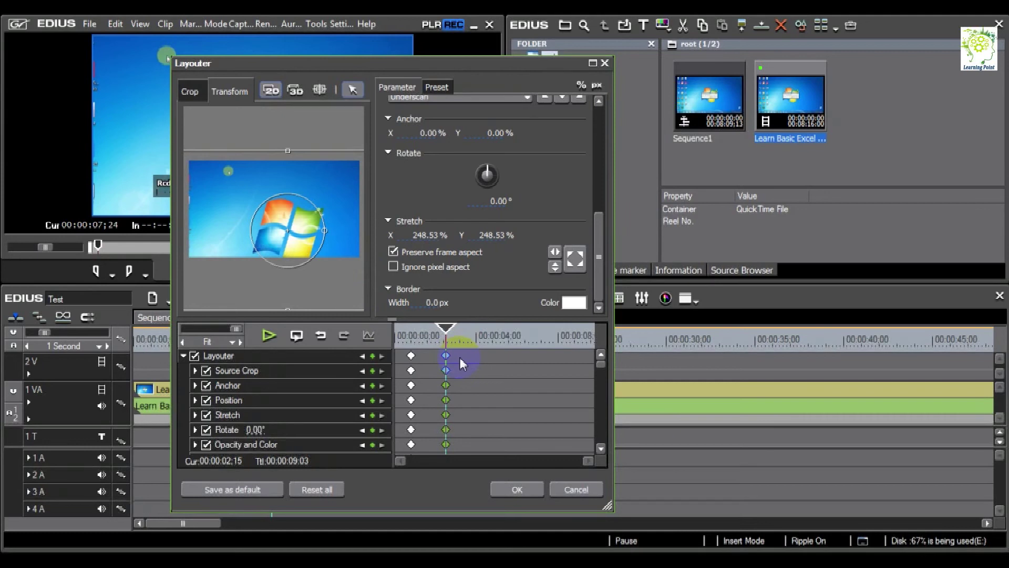
left_click(447, 367)
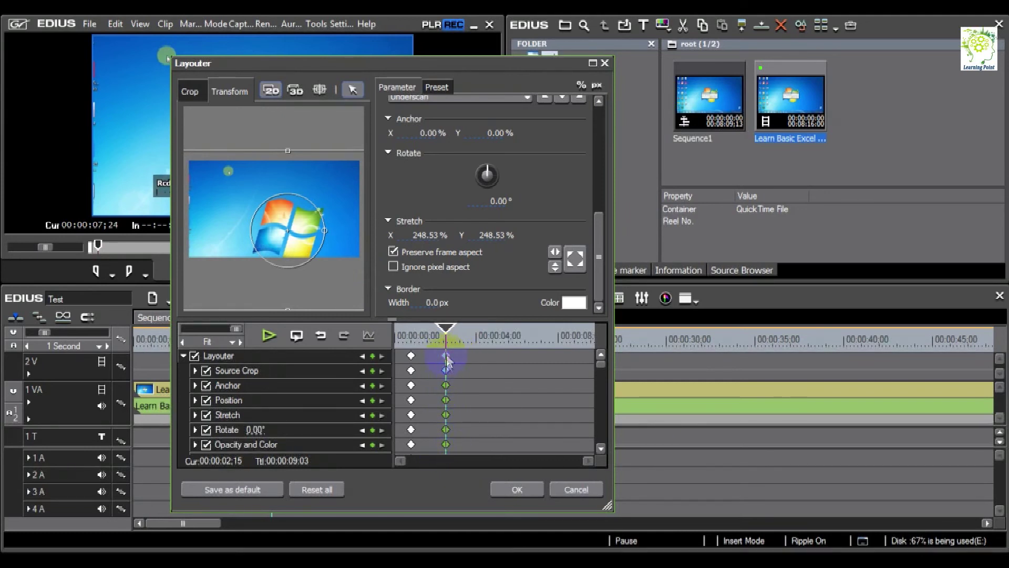
left_click(533, 353)
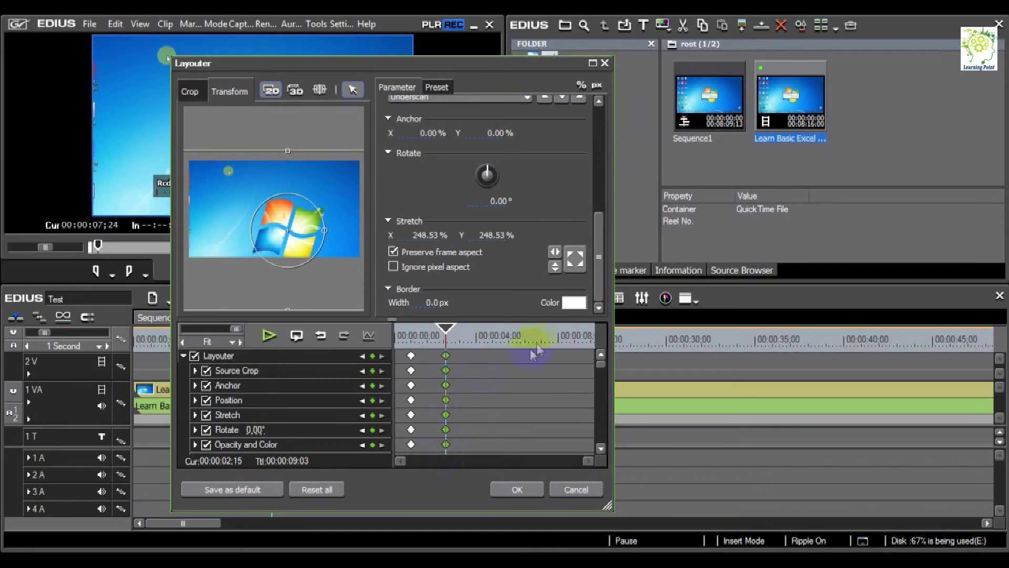
right_click(447, 358)
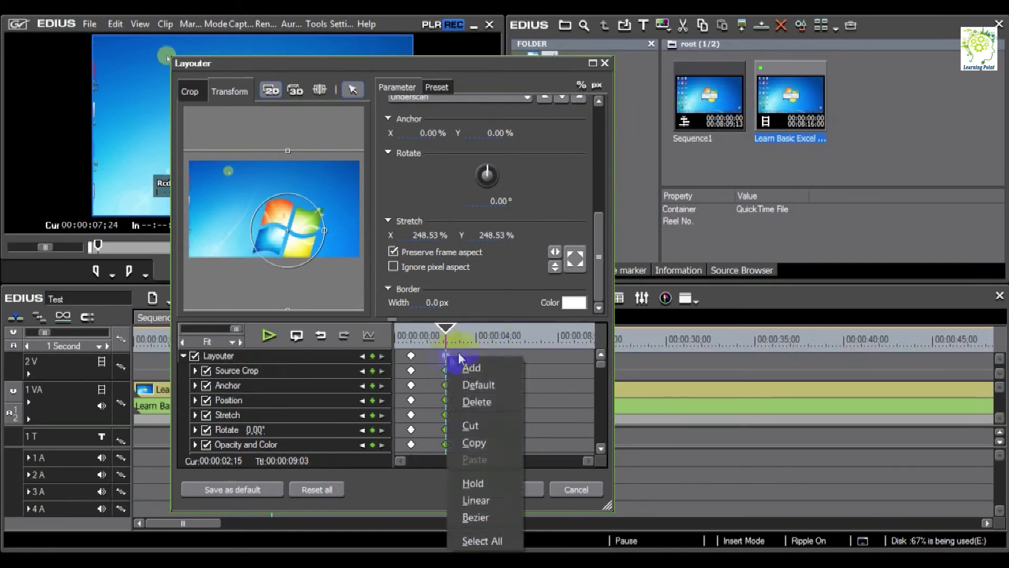
left_click(472, 442)
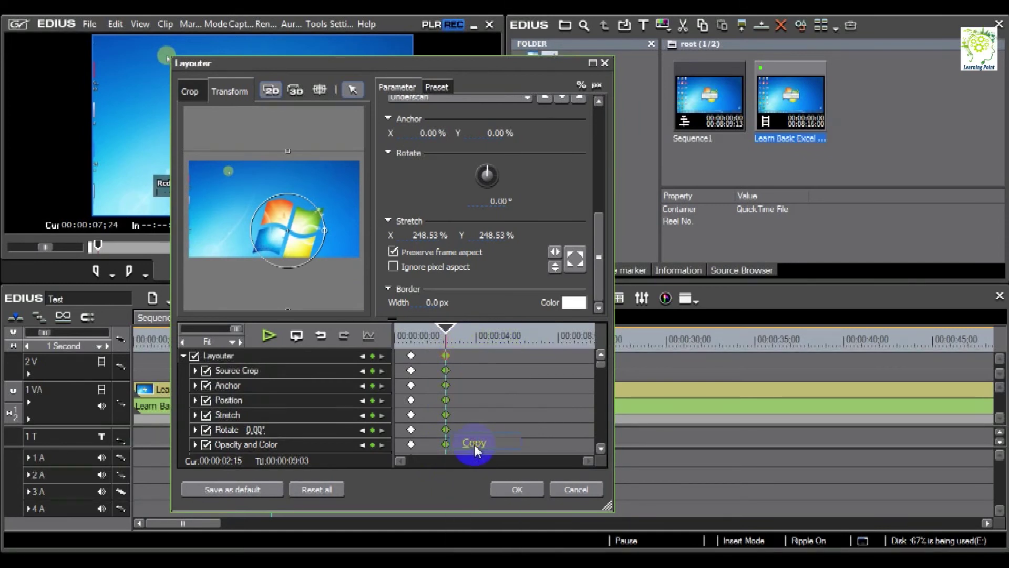
- Paste the copied zoomed-in keyframes for all Layouter parameters at 00:00:08;17
left_click(558, 344)
left_click(573, 339)
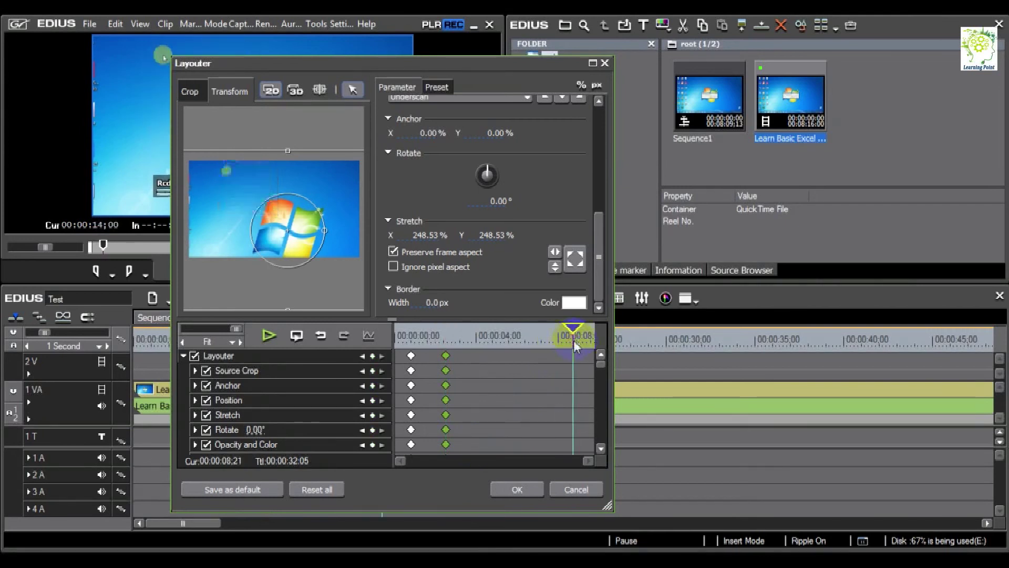
left_click(566, 342)
left_click(571, 343)
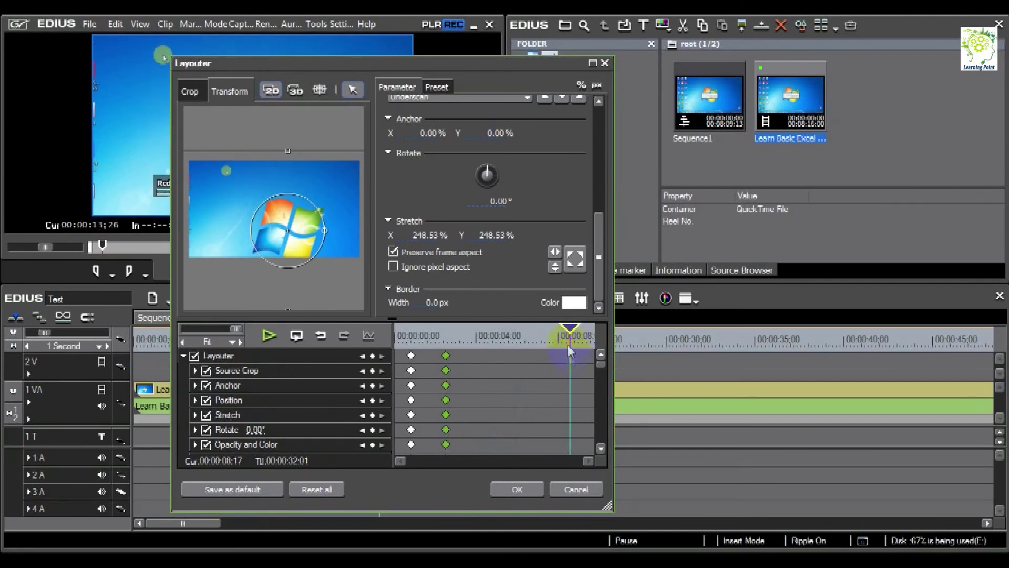
right_click(572, 358)
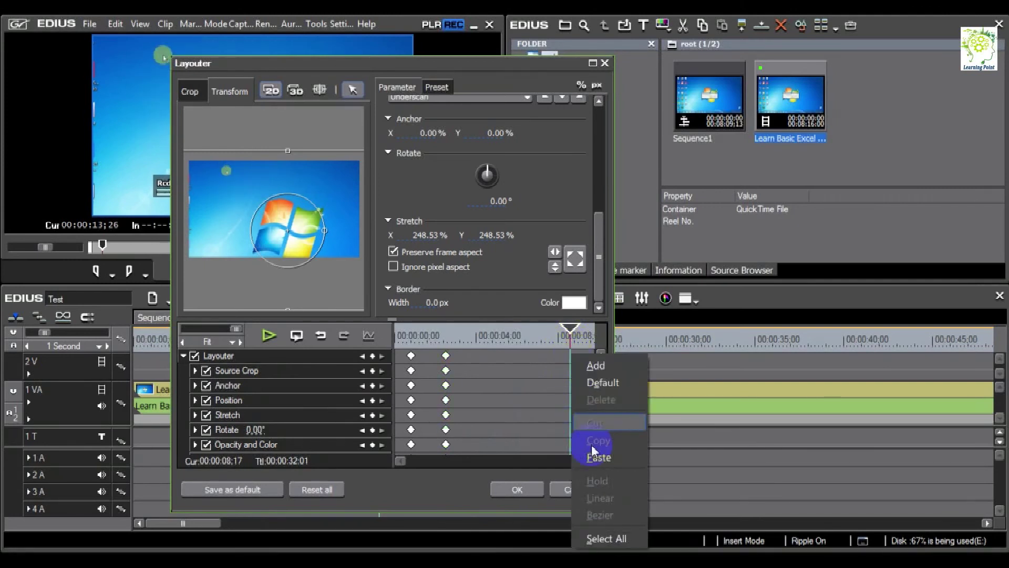
left_click(593, 458)
left_click(549, 353)
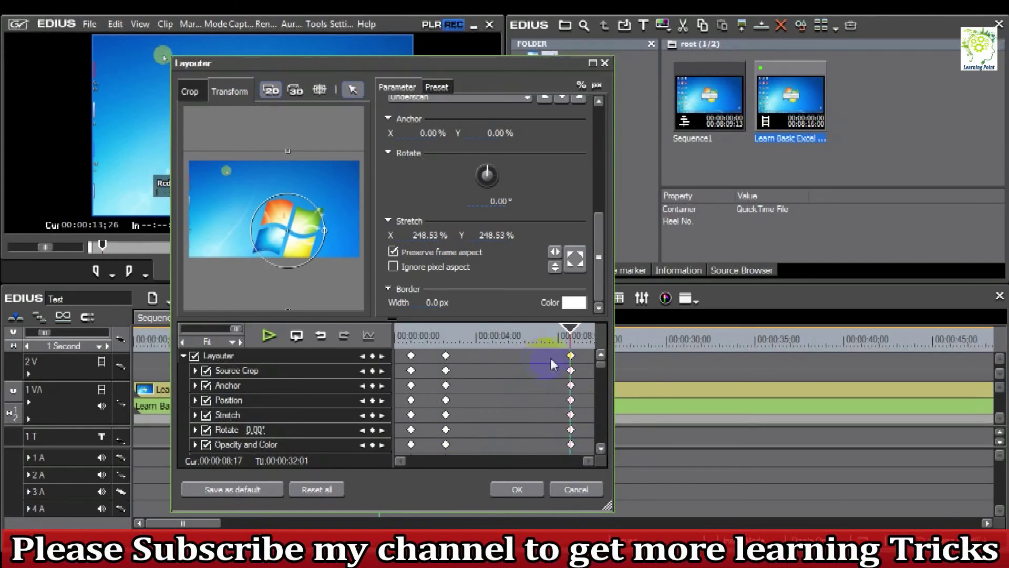
left_click(532, 368)
left_click(571, 363)
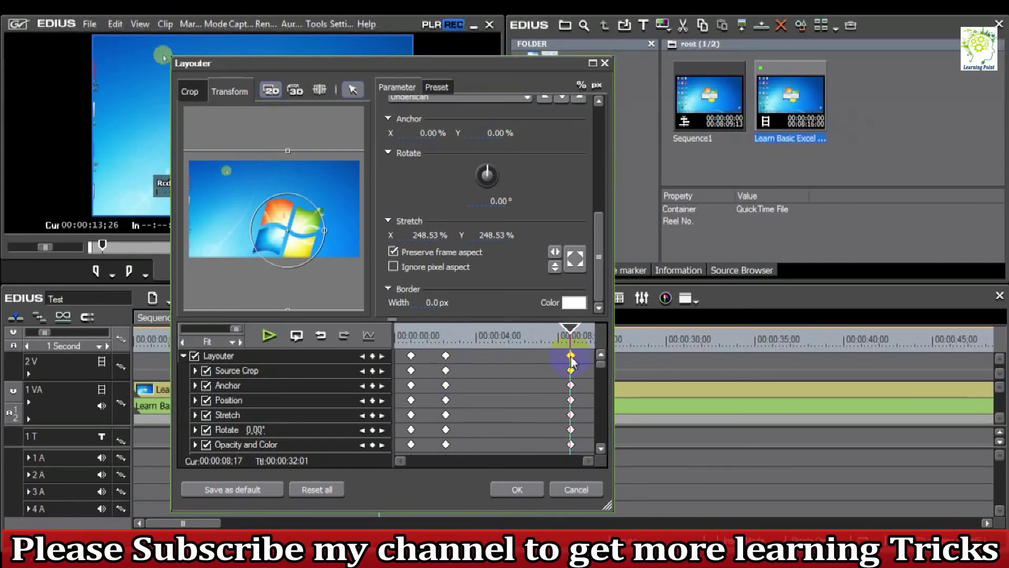
left_click(446, 356)
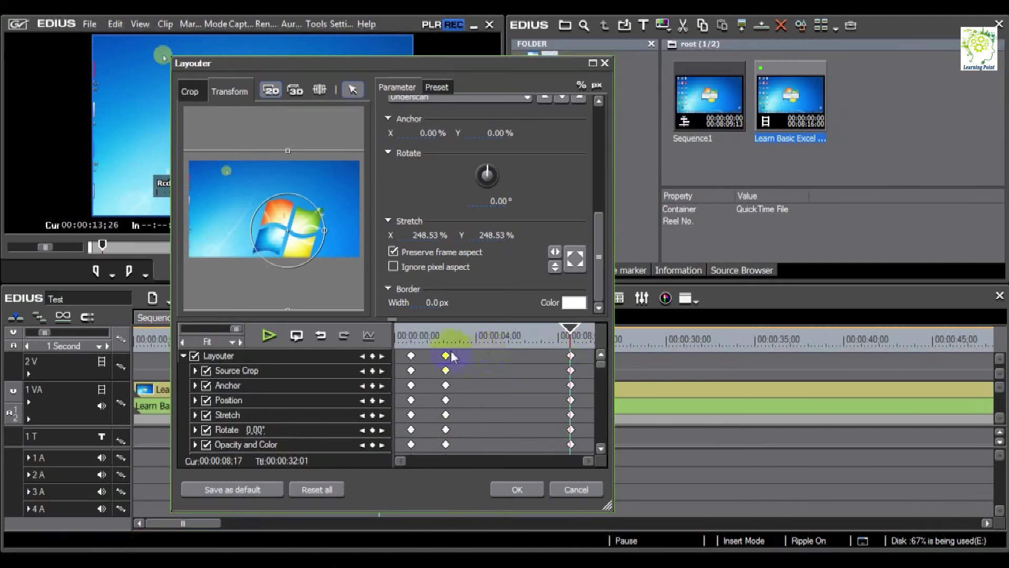
left_click(572, 358)
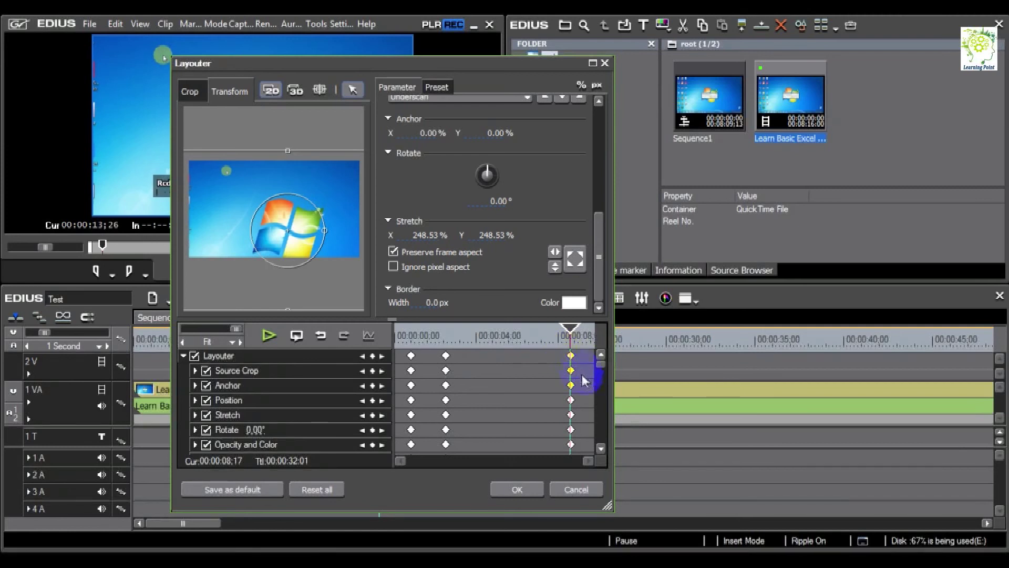
- Copy the first Layouter keyframes, at 00:00:00;24, for all parameters
left_click(411, 358)
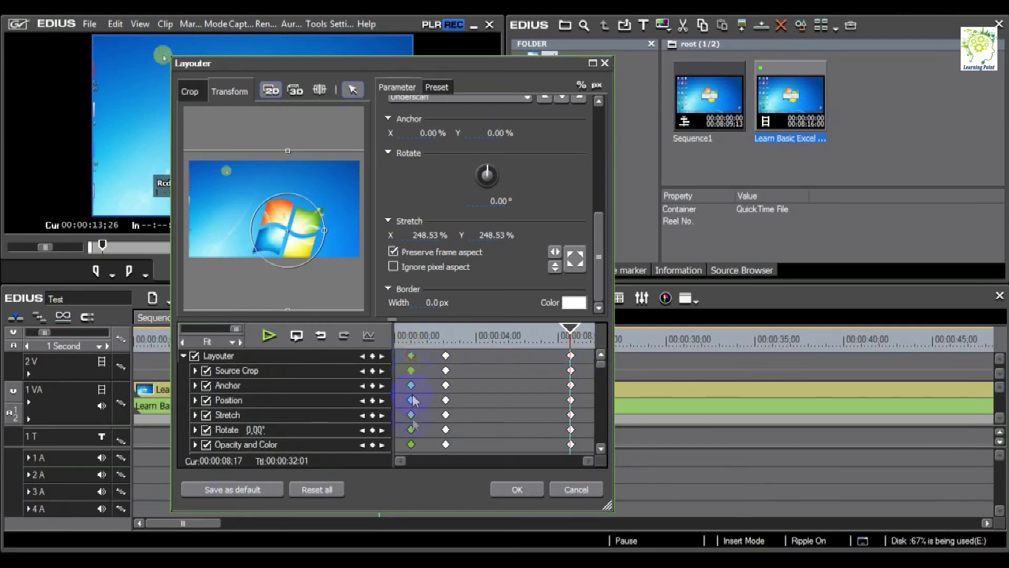
right_click(411, 358)
left_click(450, 442)
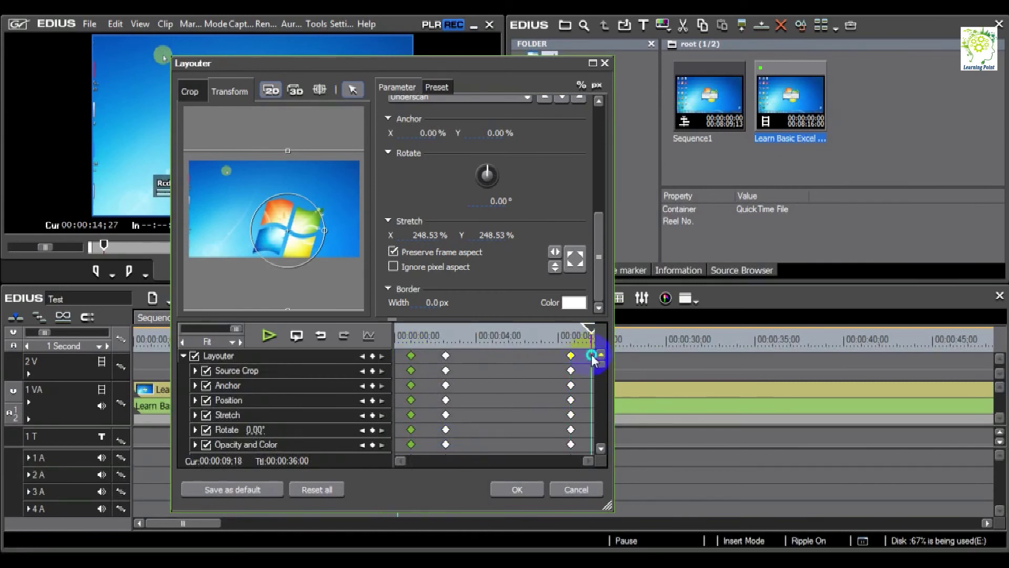
- Paste the copied starting keyframes for all Layouter parameters at 00:00:09;18 and apply the layout to the clip
right_click(593, 357)
left_click(602, 453)
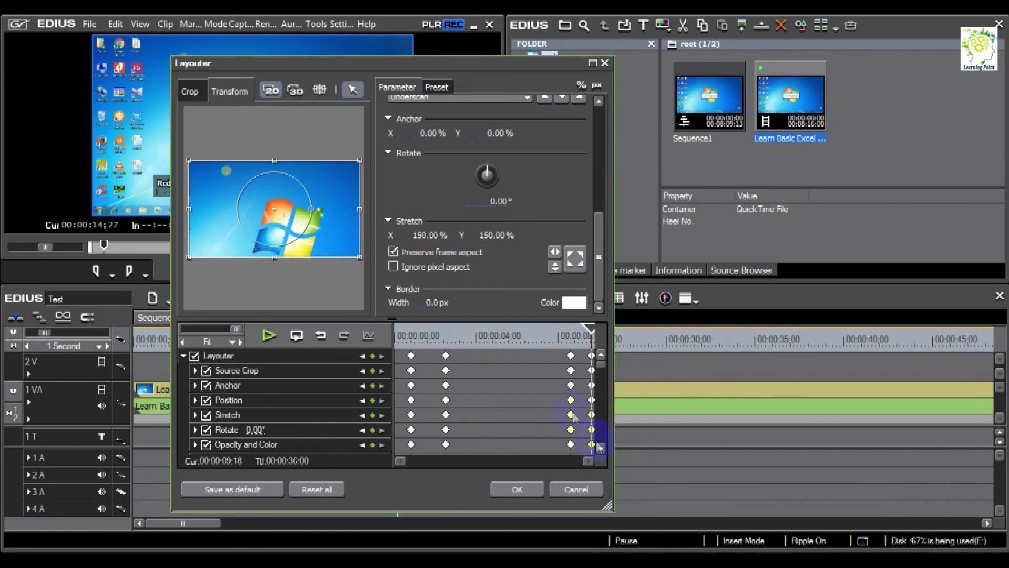
left_click(532, 490)
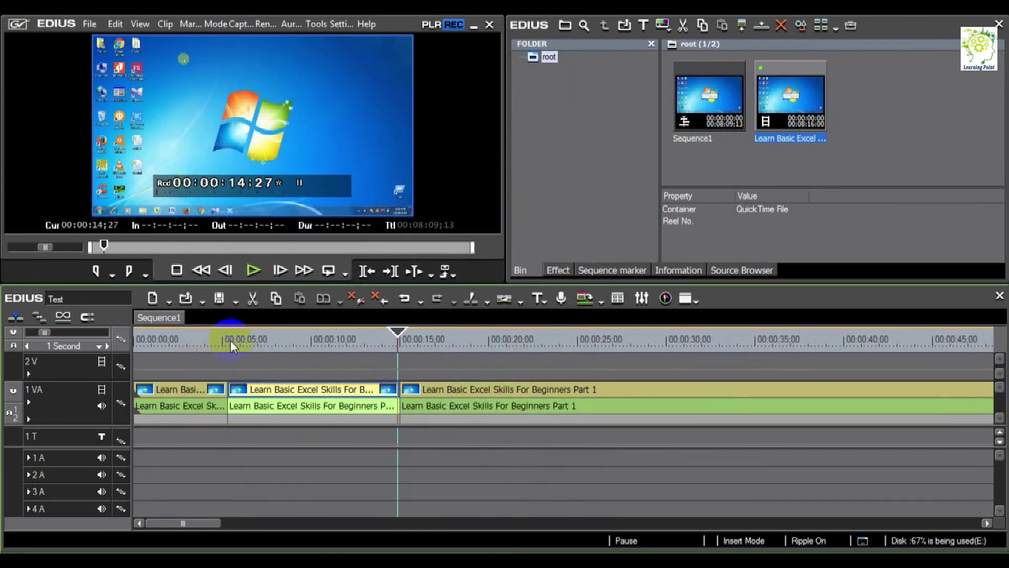
- Play the sequence from near the start of the middle clip past its end to preview the zoom animation
left_click(241, 339)
key("space")
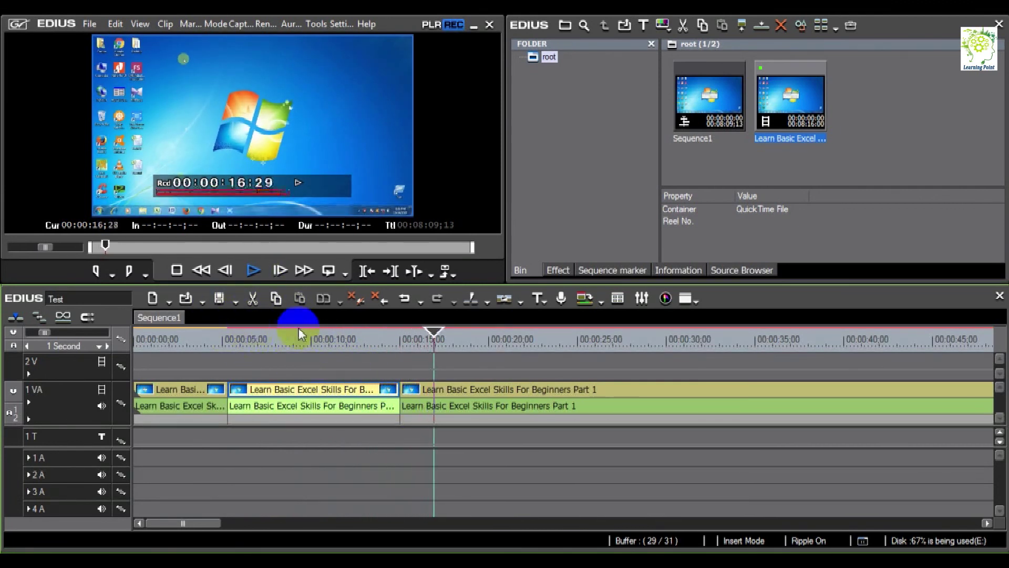
key("space")
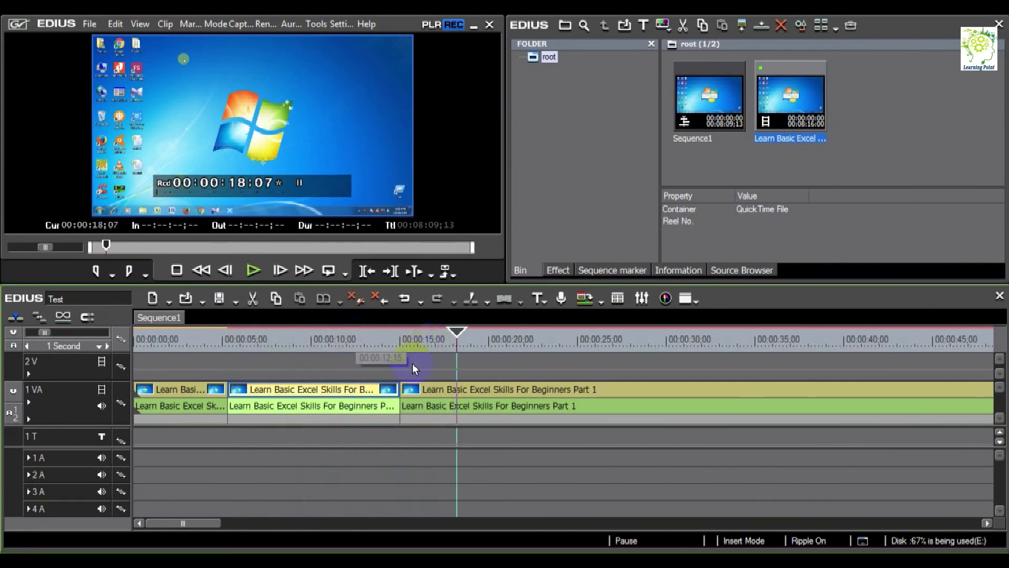
- Reopen the middle clip's Layouter settings to review the keyframes, and close them without applying changes
right_click(339, 393)
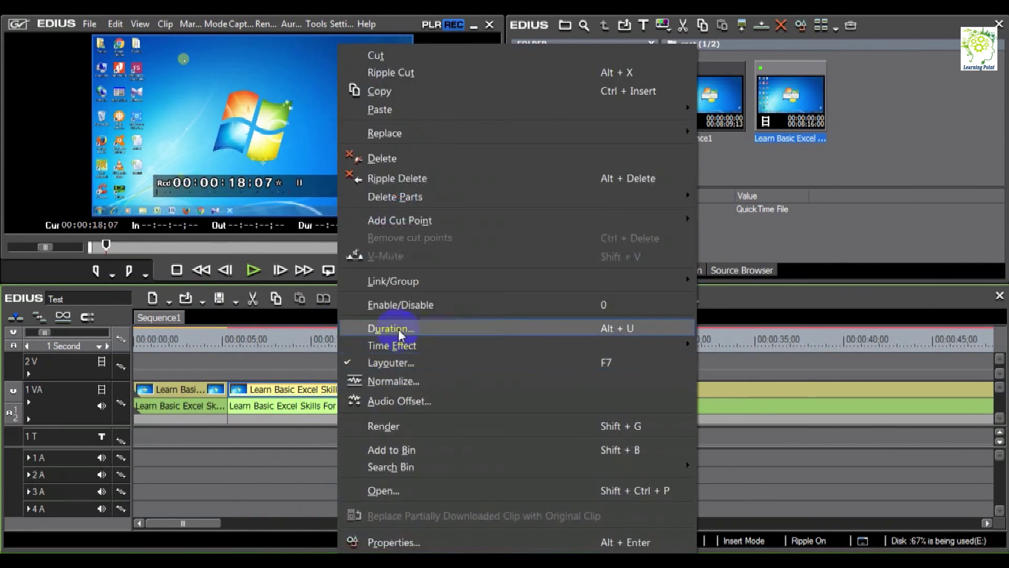
left_click(387, 279)
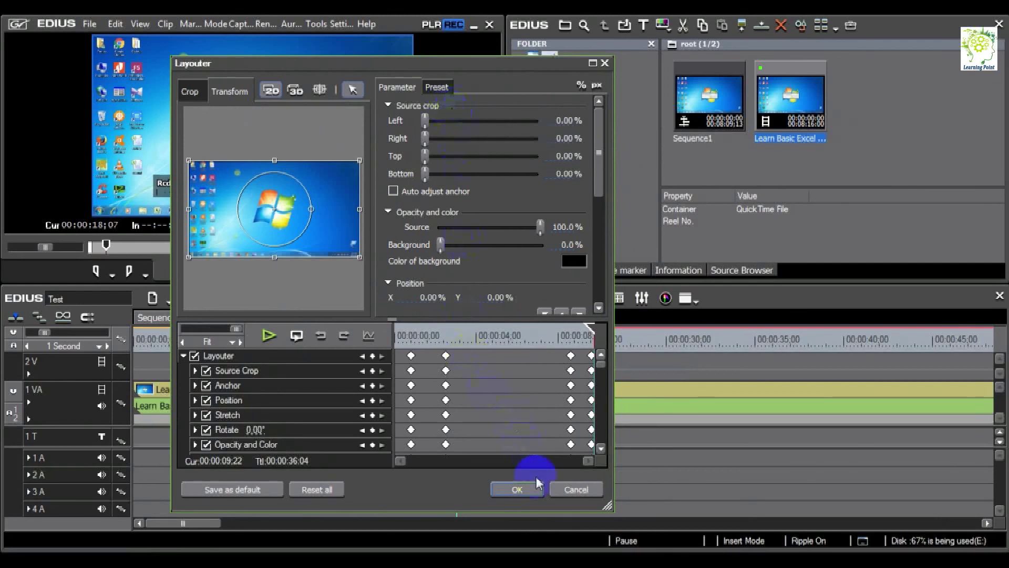
left_click(576, 489)
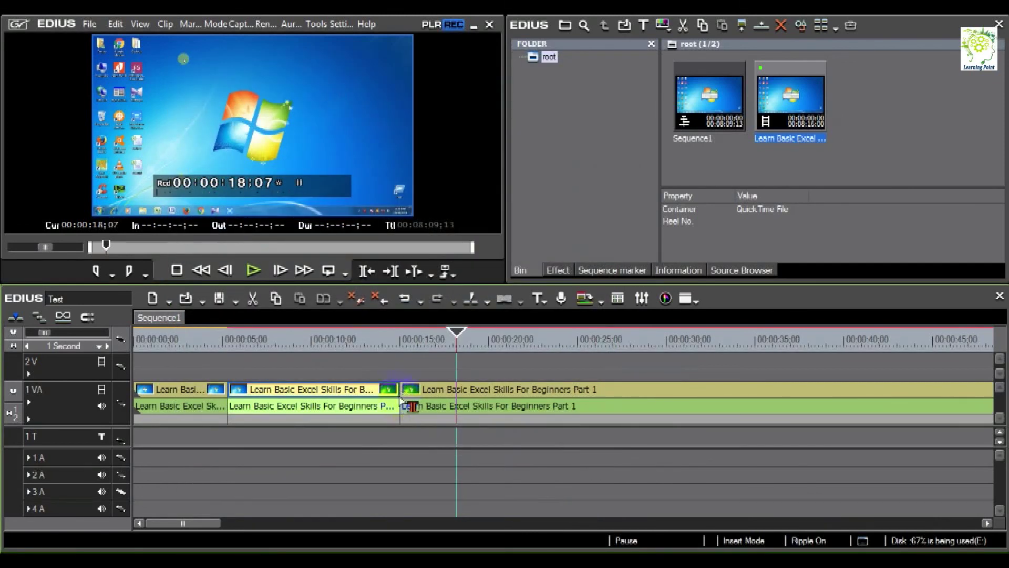